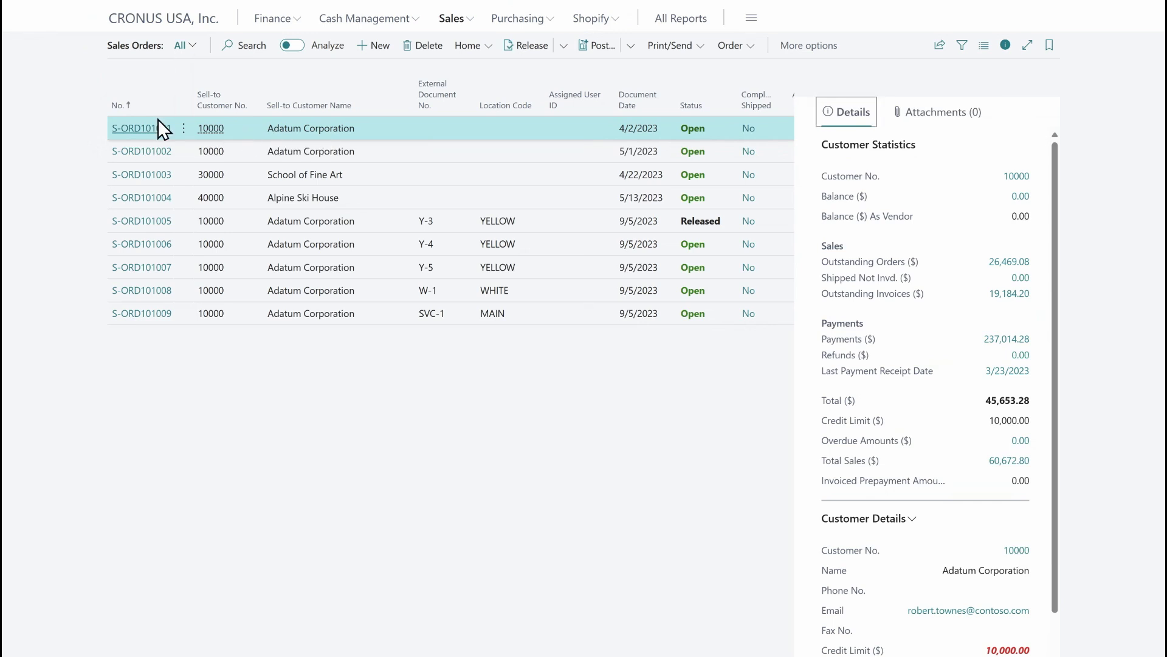
Step: View the Adatum Corporation customer card from the first row of the sales orders list, and return to the list
mouse_move(215, 130)
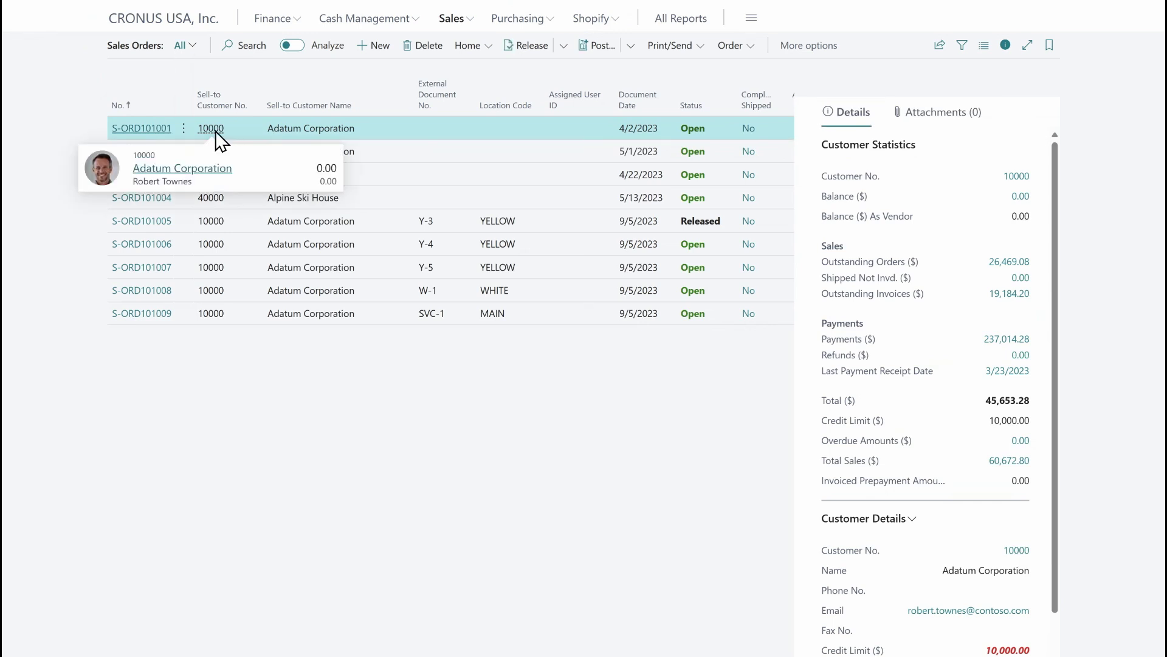
key("Tab")
key("Tab")
key("Tab")
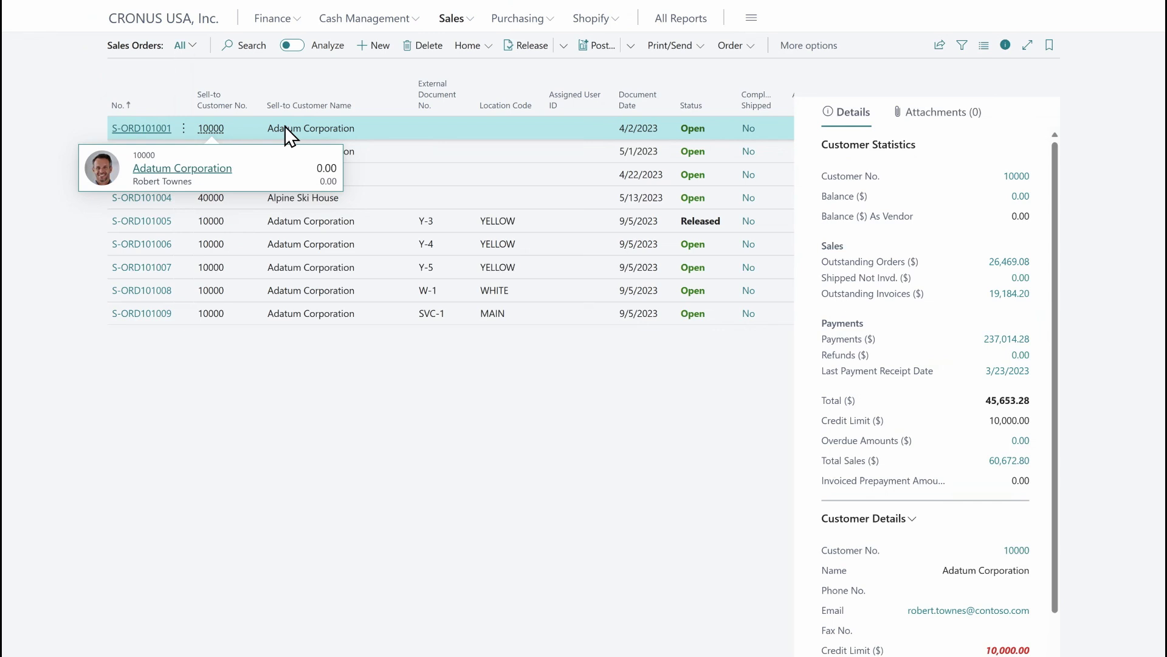
key("Return")
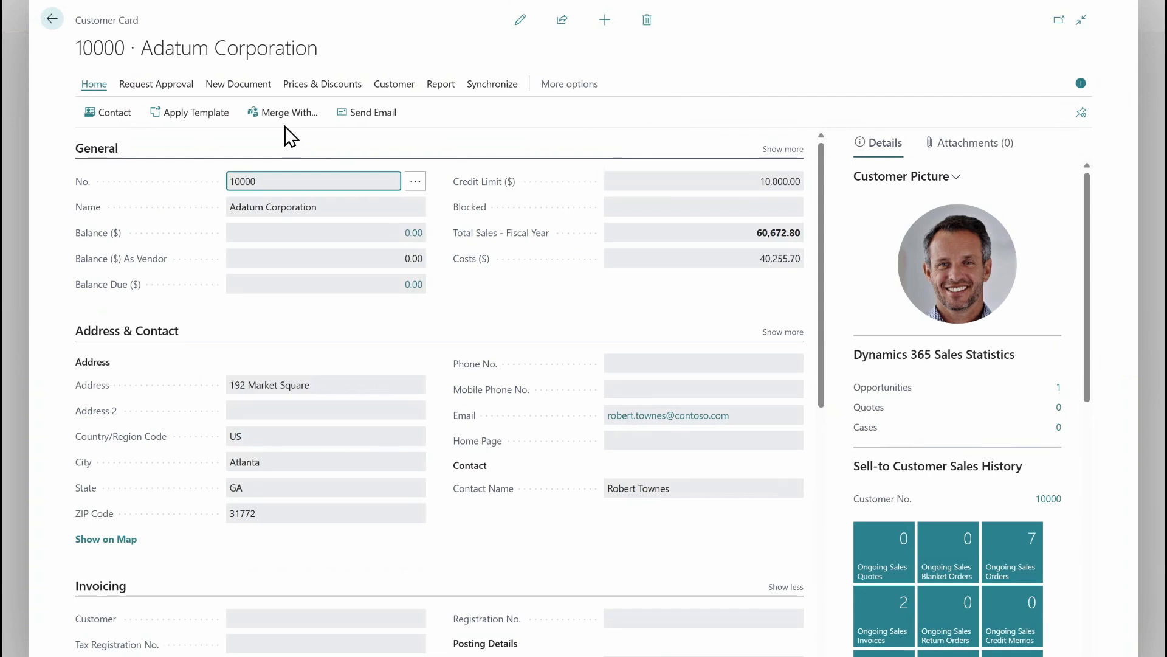
key("Escape")
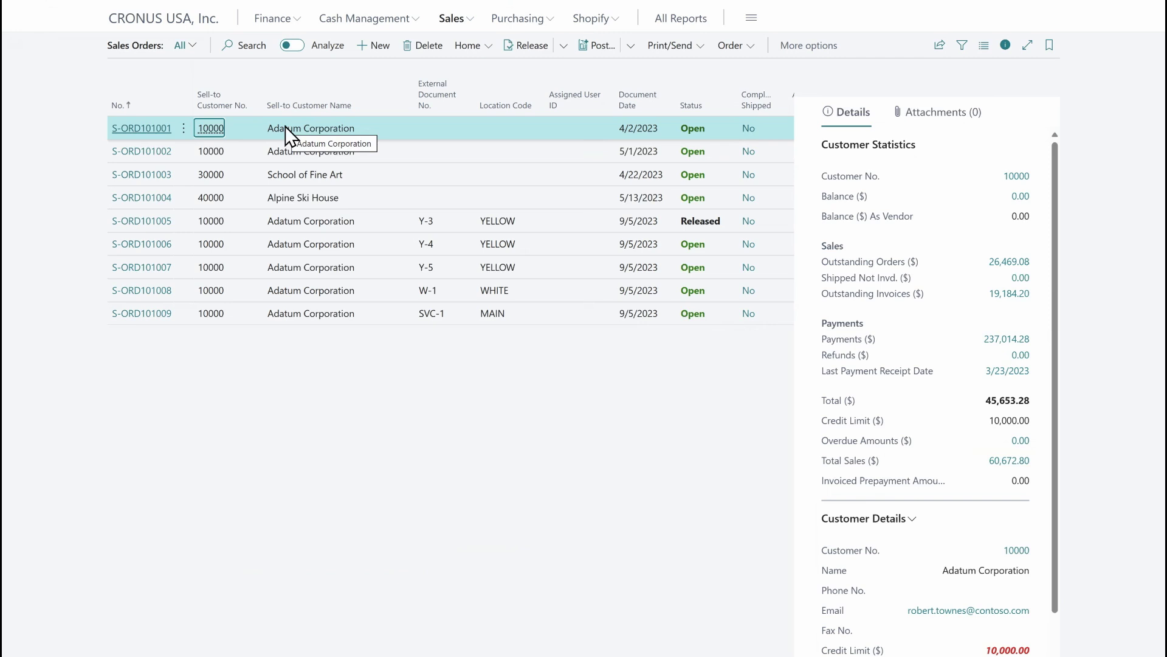
Step: Open the first Adatum Corporation sales order and view the customer card through the Customer No. lookup details, returning to the order
key("Left")
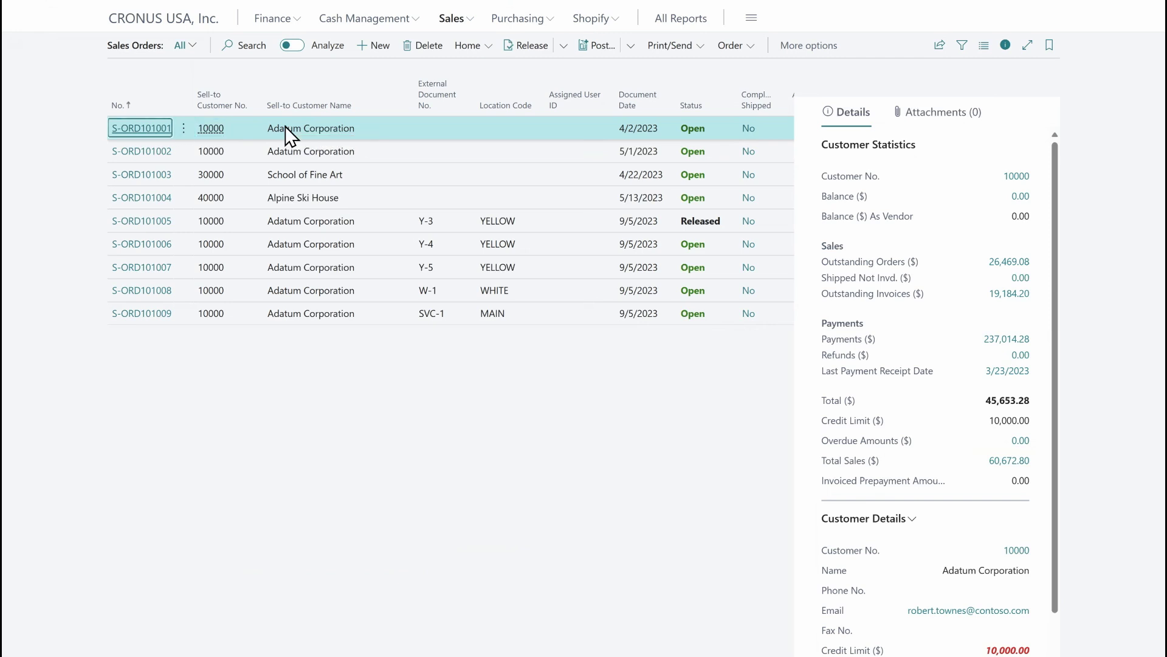
key("Return")
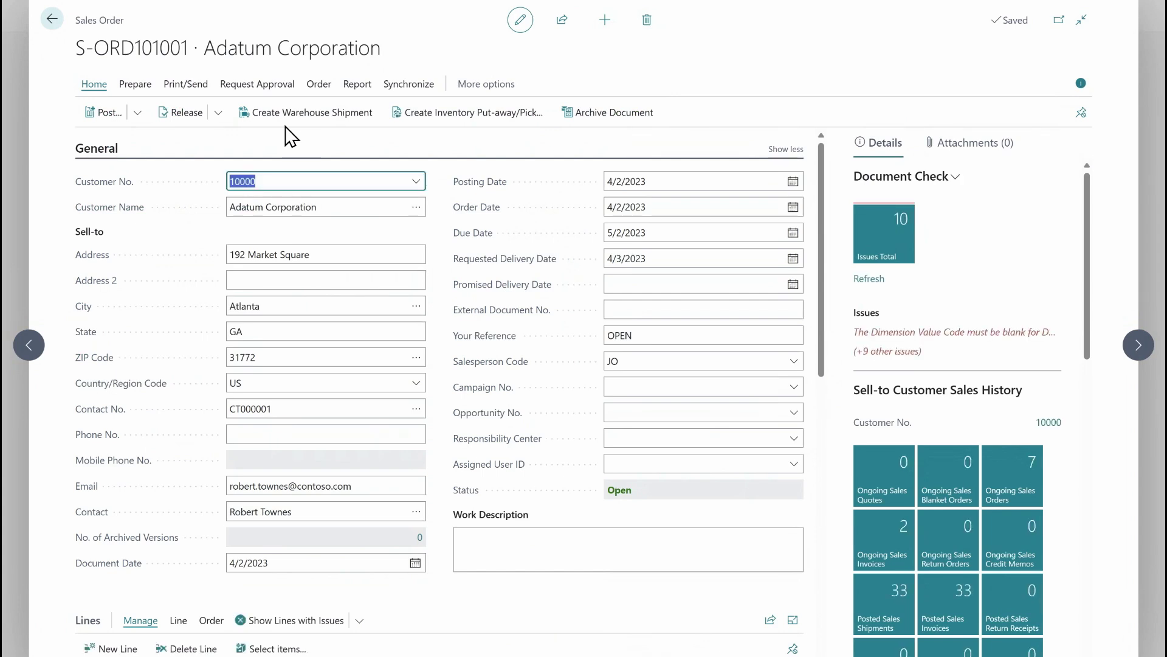
left_click(417, 182)
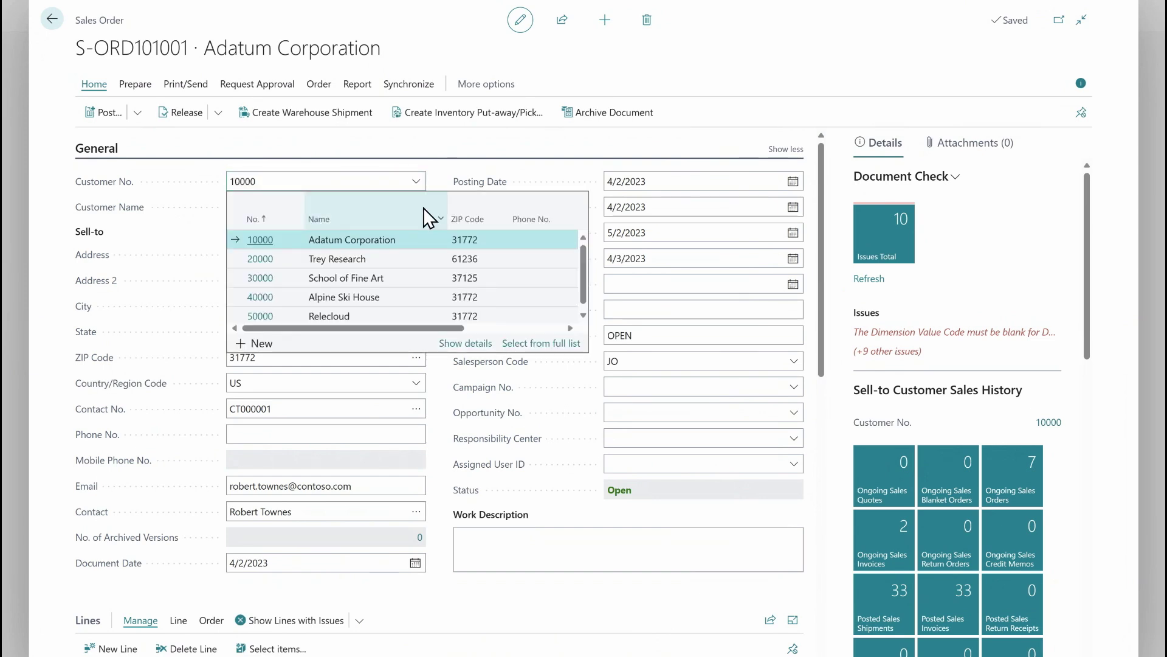
left_click(464, 344)
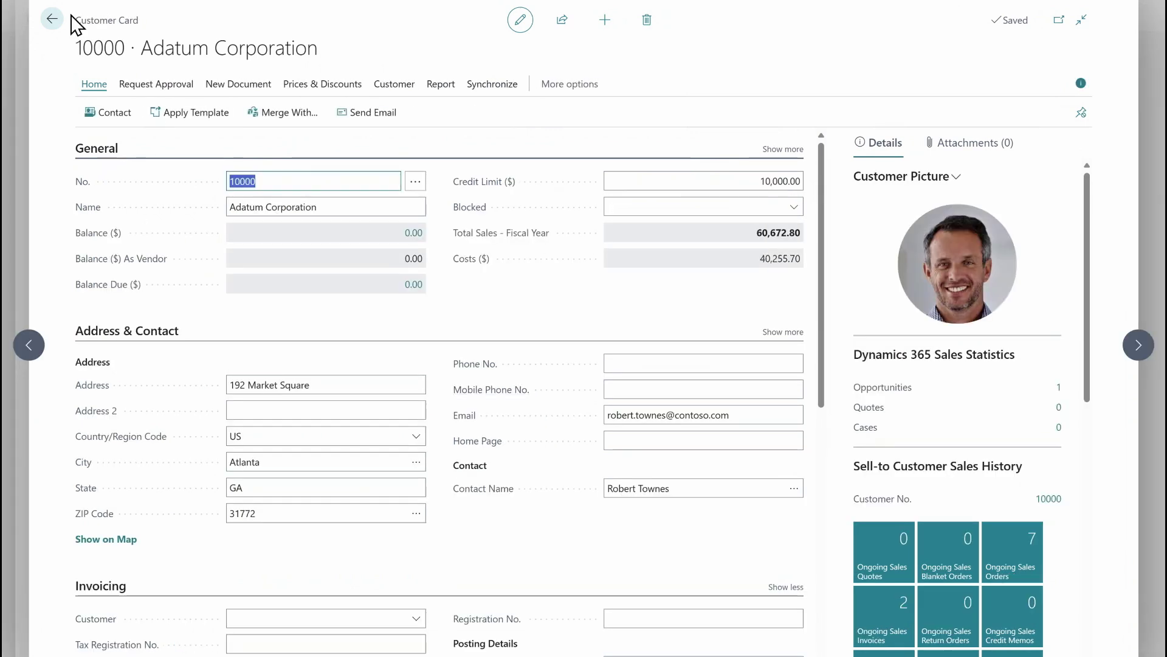
left_click(53, 20)
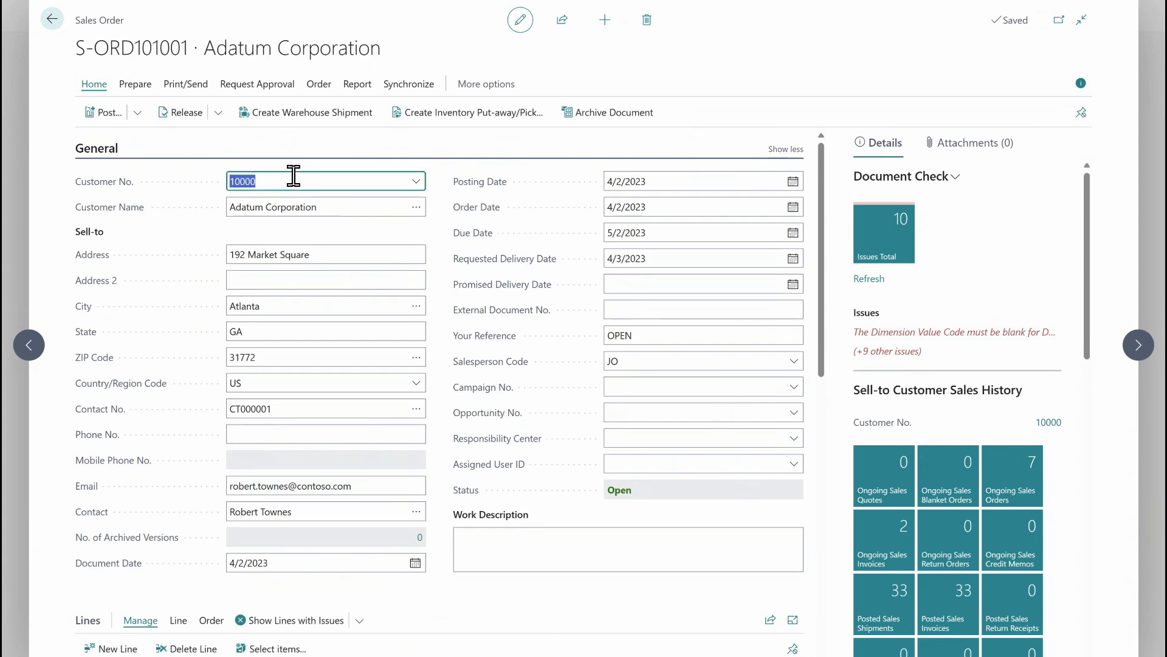
Step: View the customer card directly from the order's Customer No. field and again from its Customer Name field, returning each time
left_click(294, 176, "ctrl")
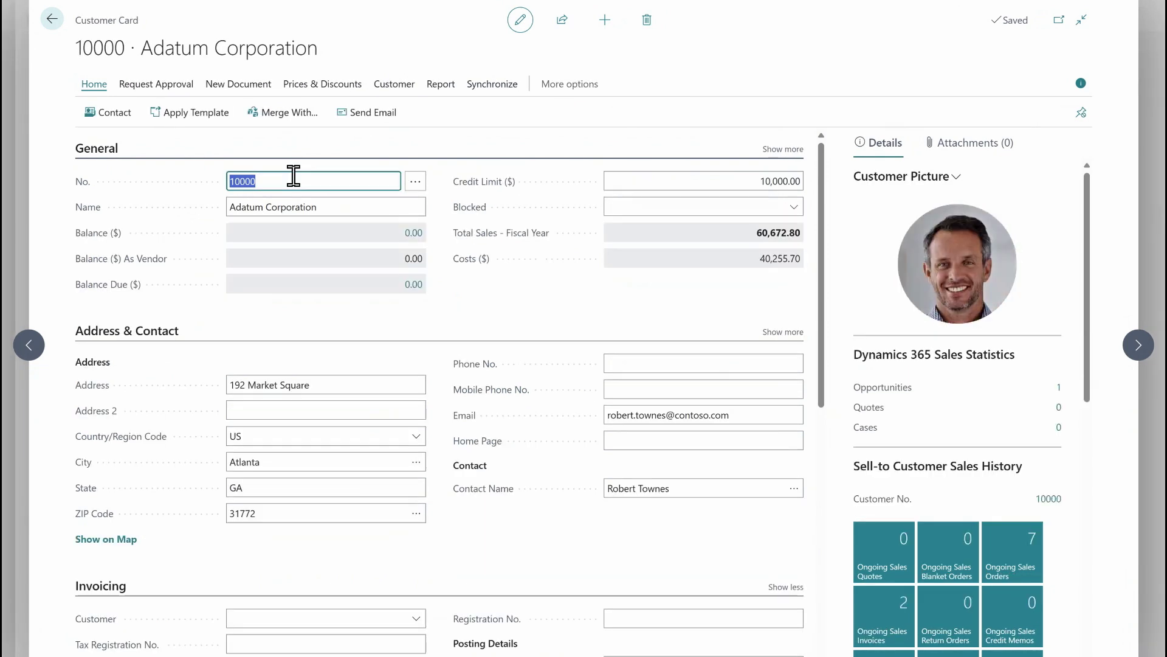
key("Escape")
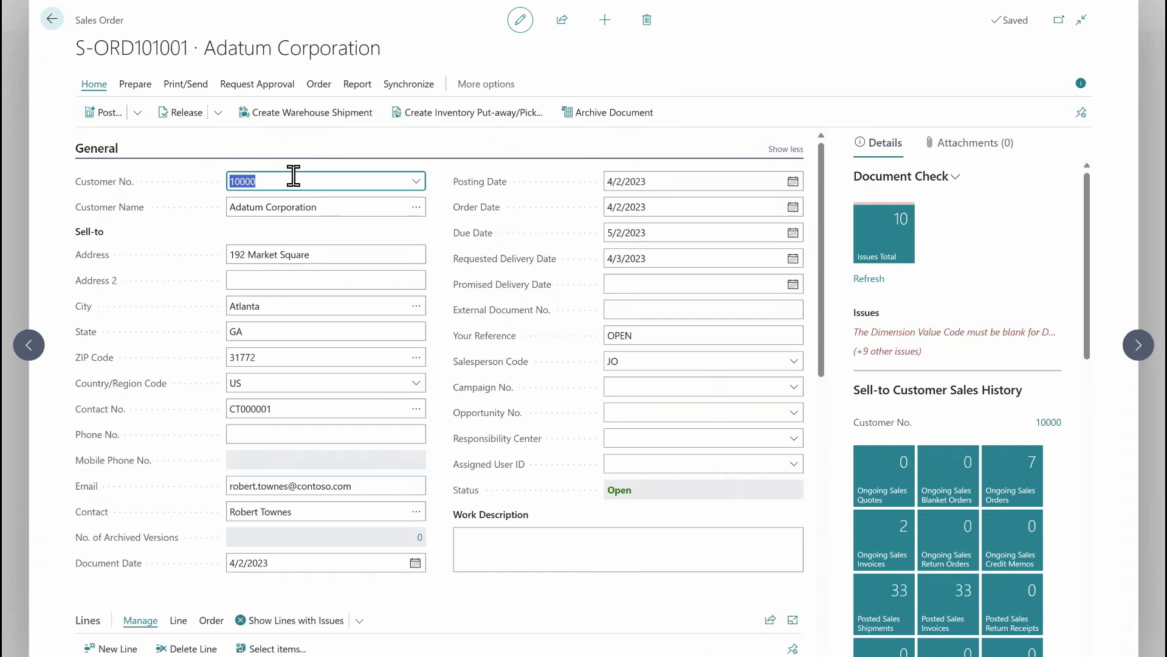
key("Tab")
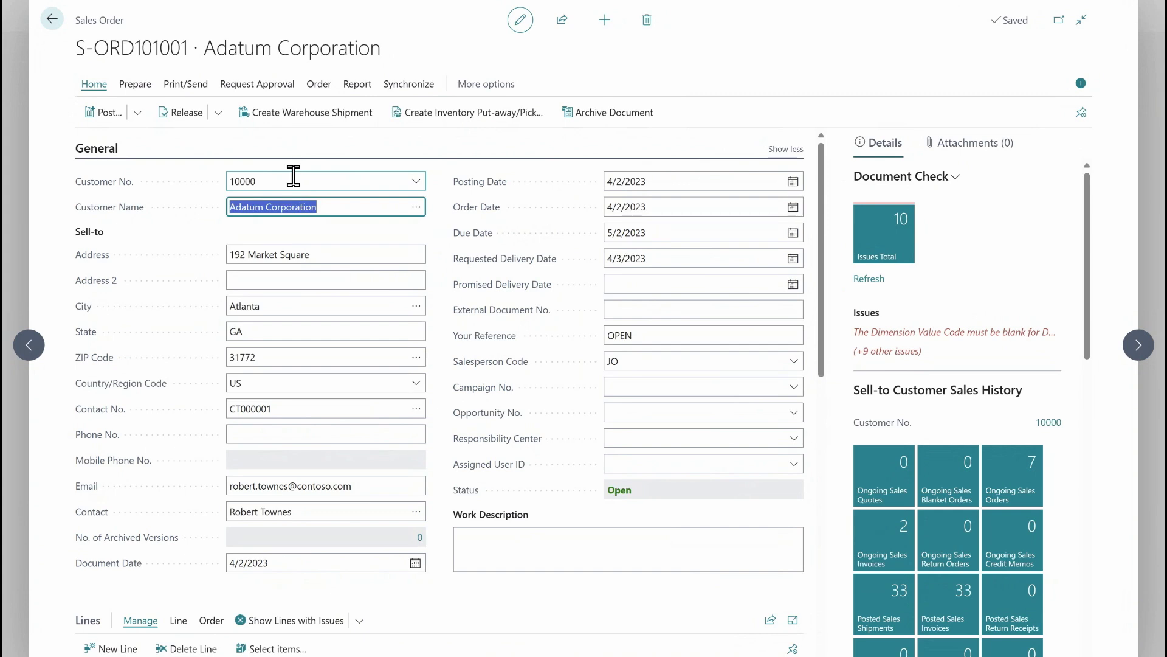
key("shift+F7")
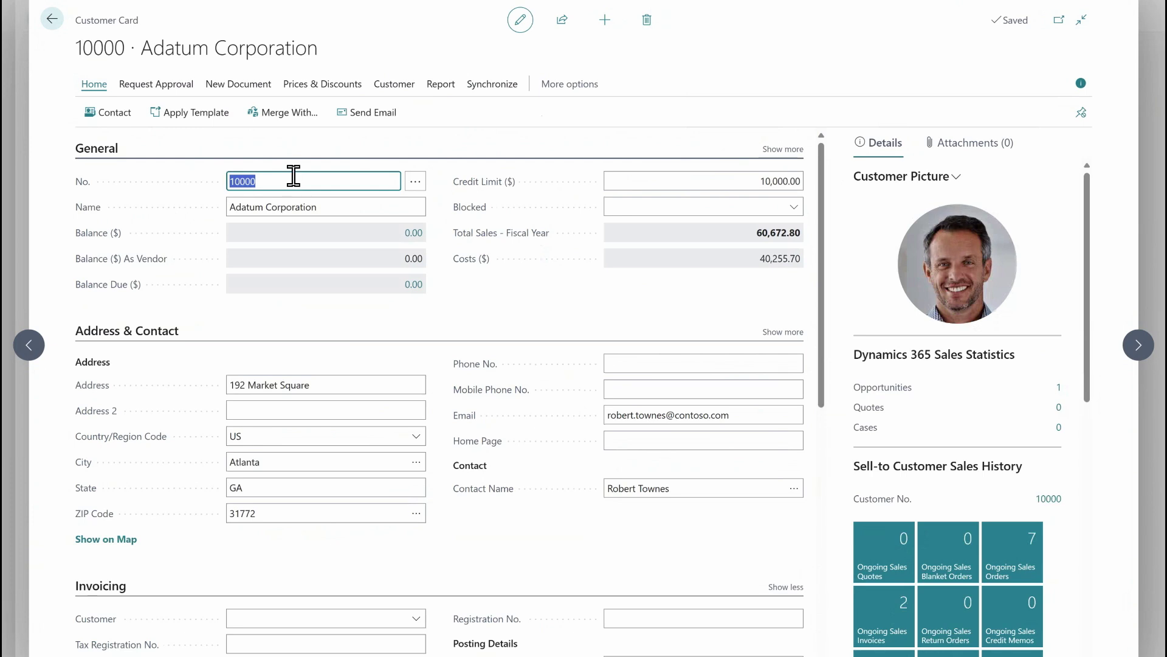
left_click(53, 20)
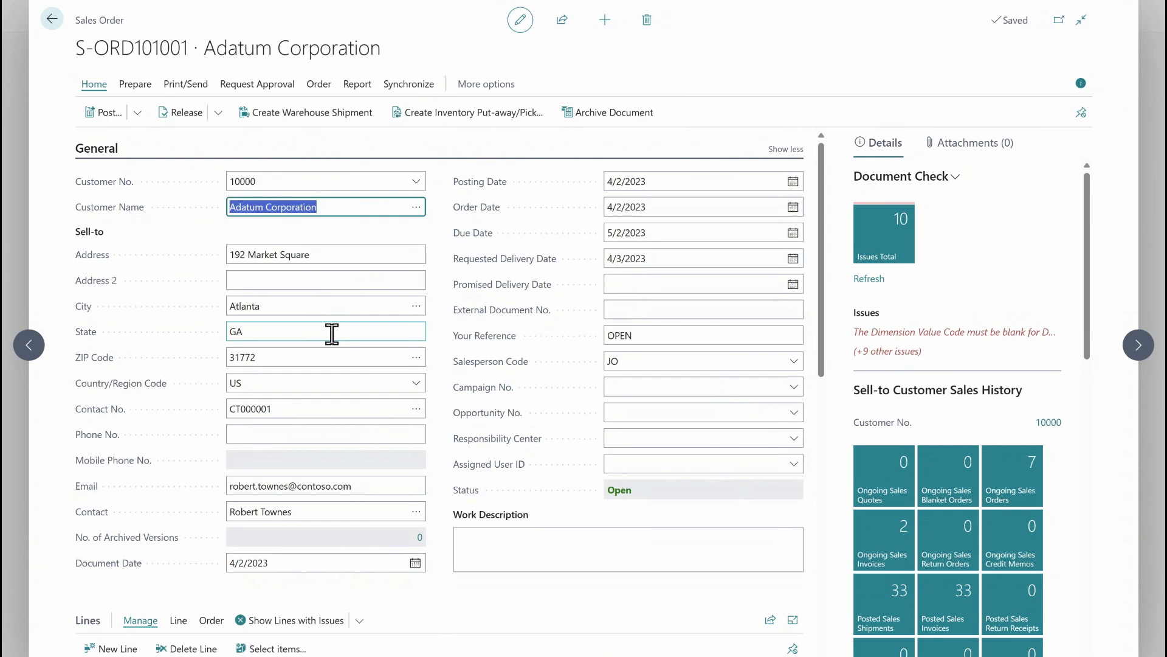
Step: View the Countries/Regions list from the order's Country/Region Code field, and return to the order
left_click(332, 378)
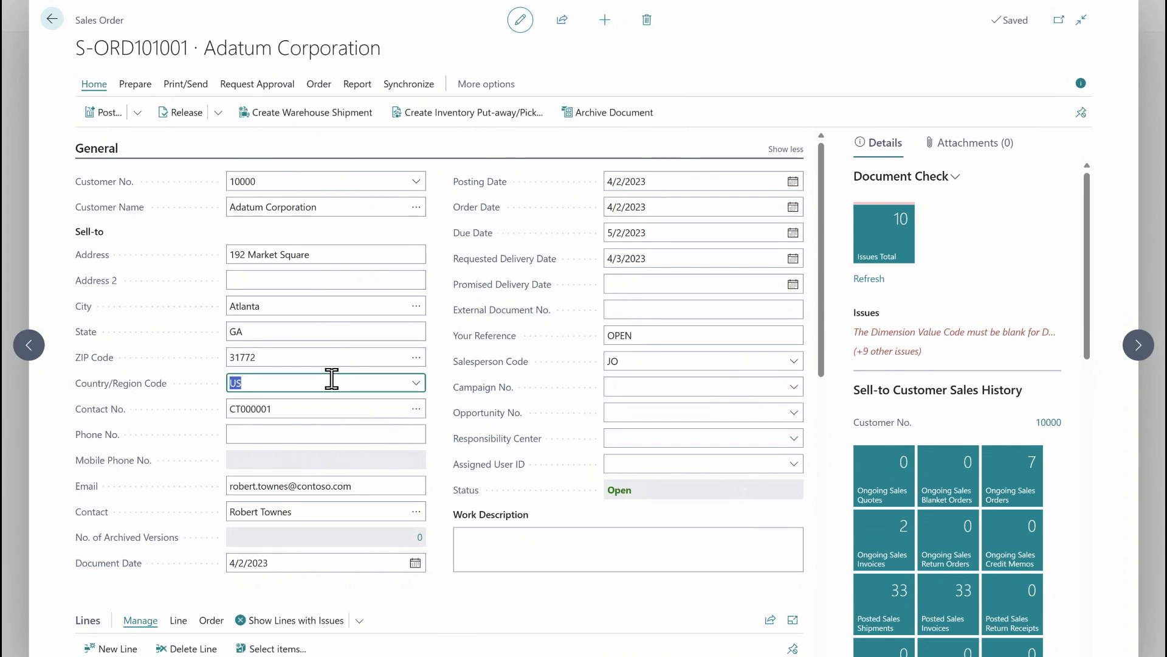
key("ctrl+alt+Down")
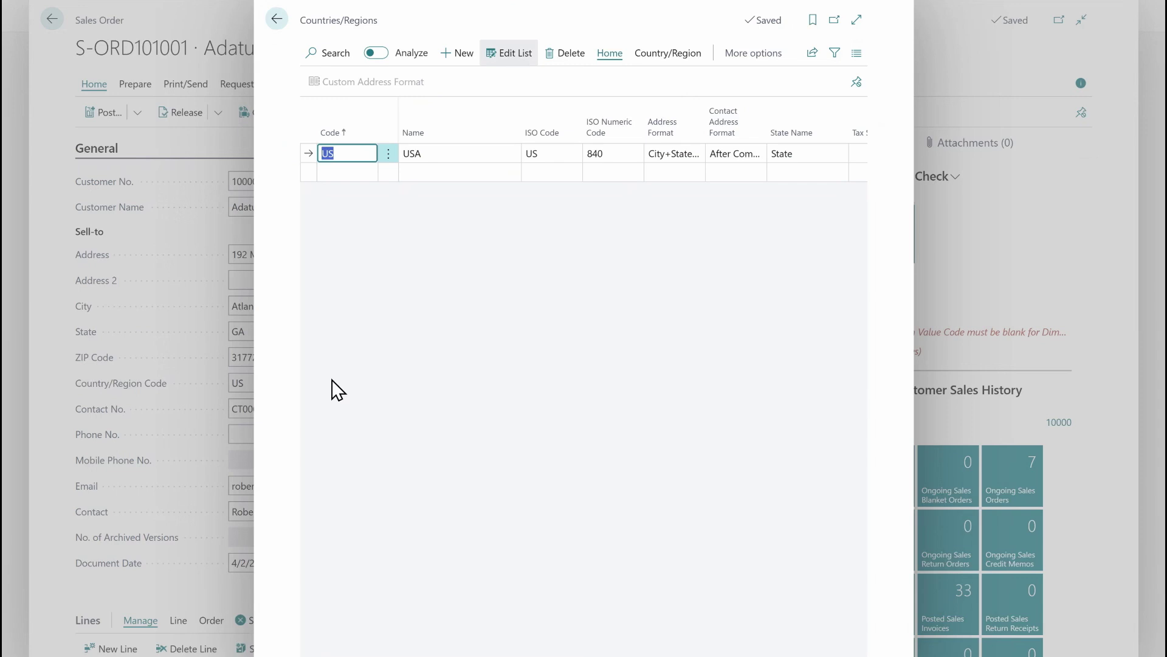
key("Escape")
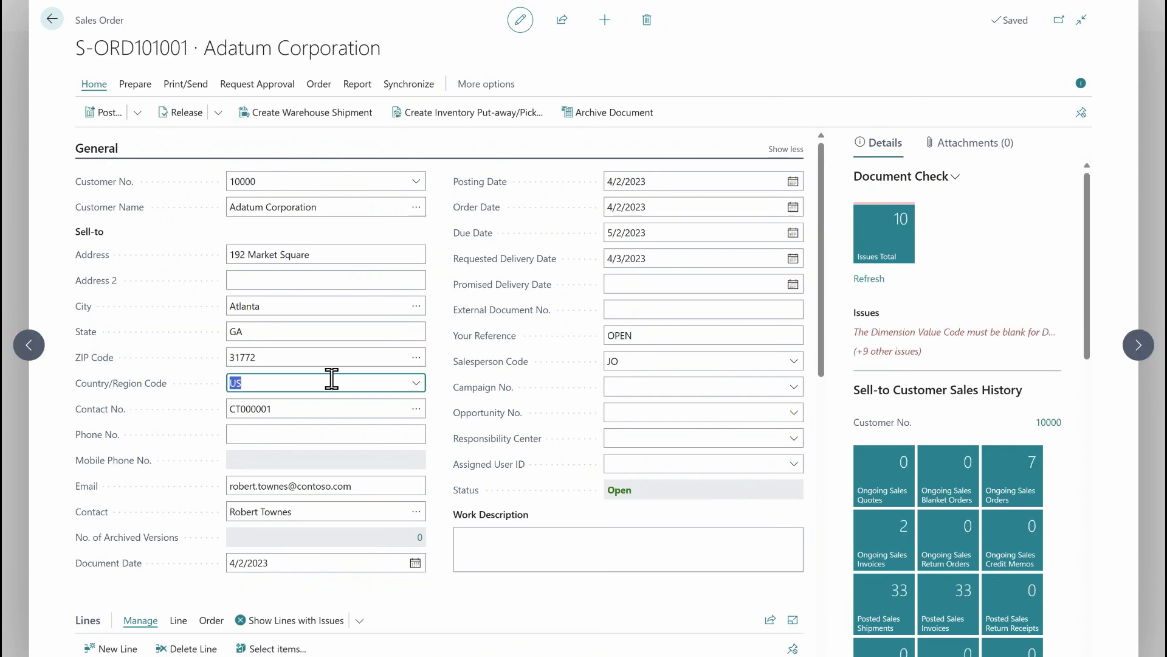
Step: View the WEST location card from the Location Code lookup on the ATLANTA Whiteboard line, and return without choosing a location
scroll(331, 378, "down", 4)
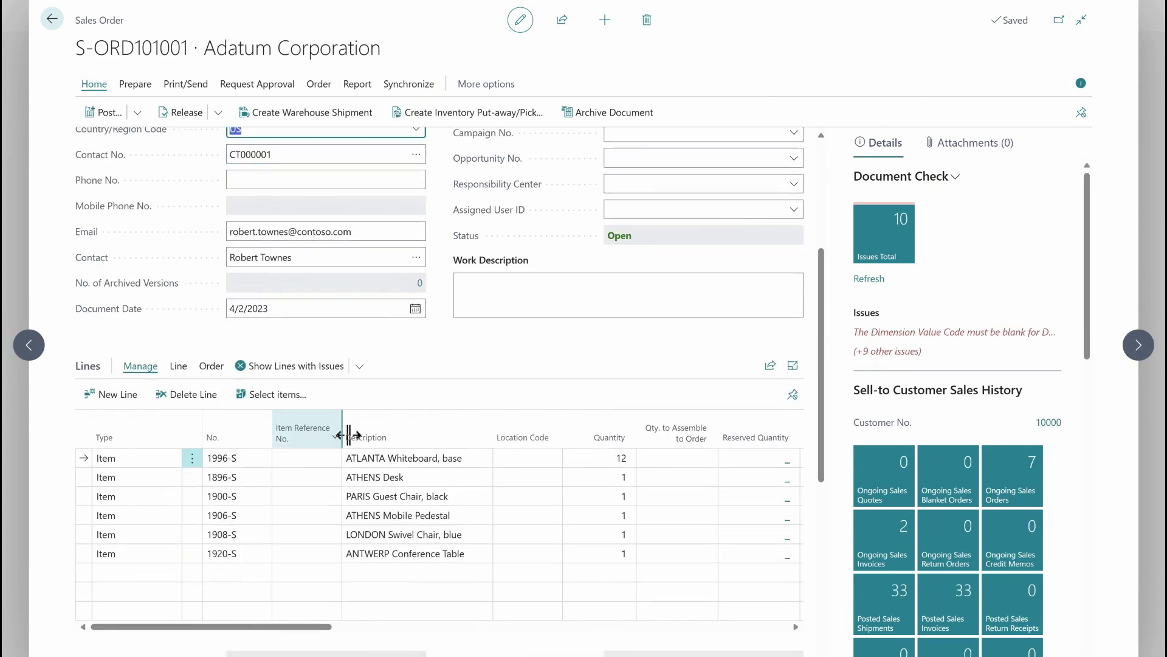
left_click(514, 460)
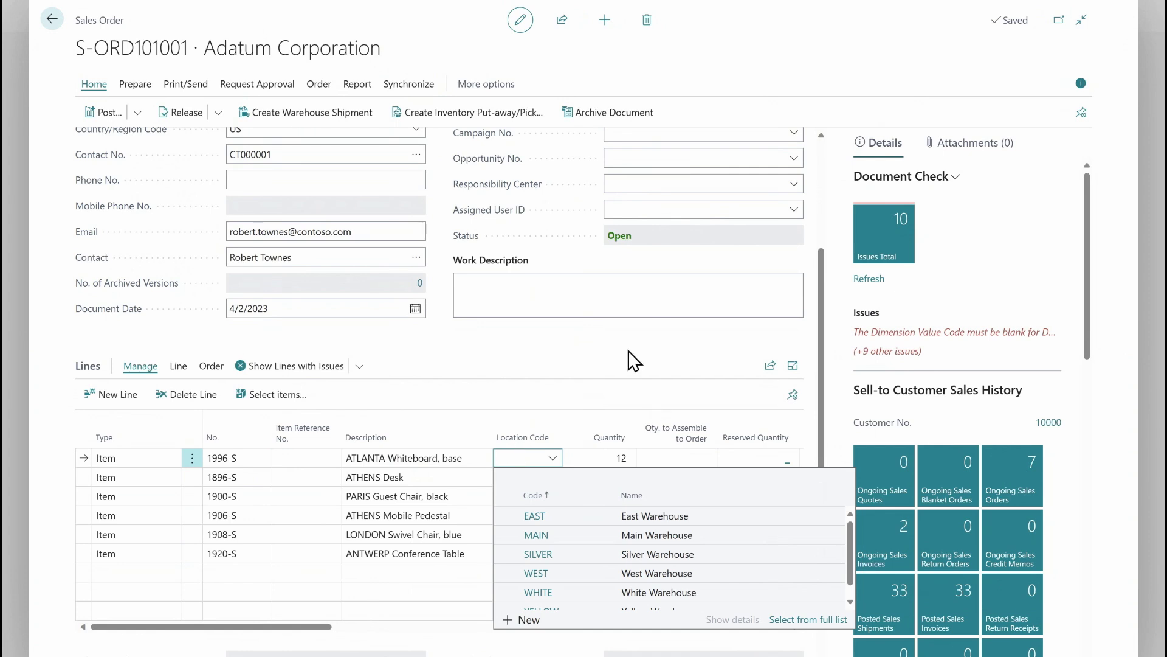
key("Down")
key("Down")
key("Down")
key("Down")
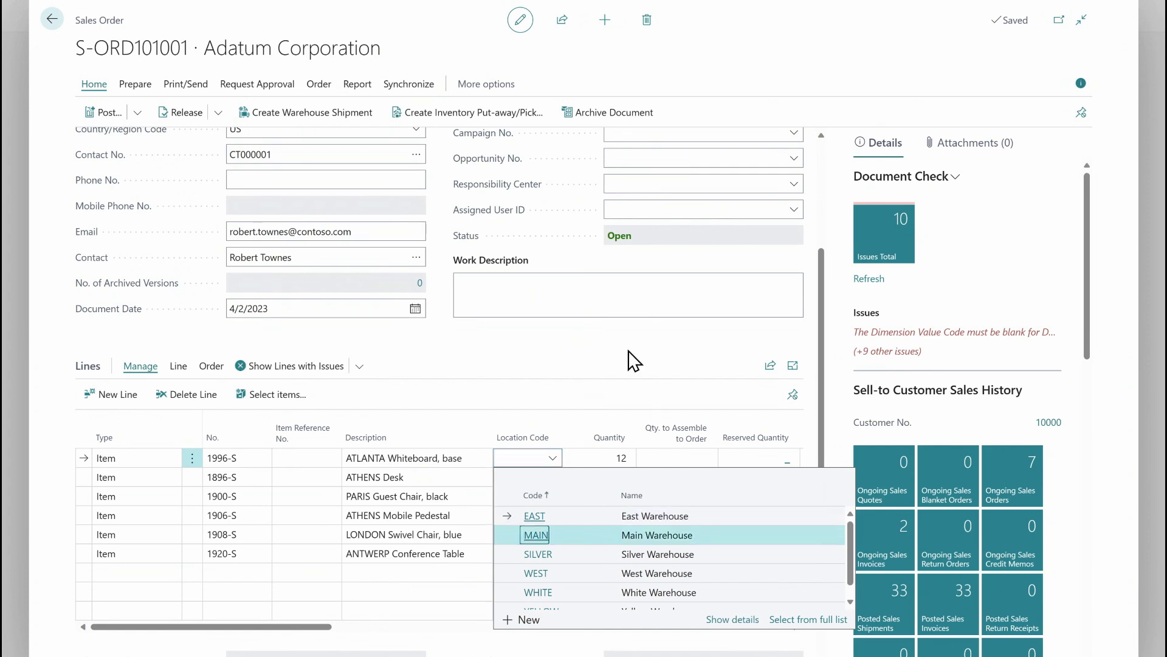
key("Up")
key("Down")
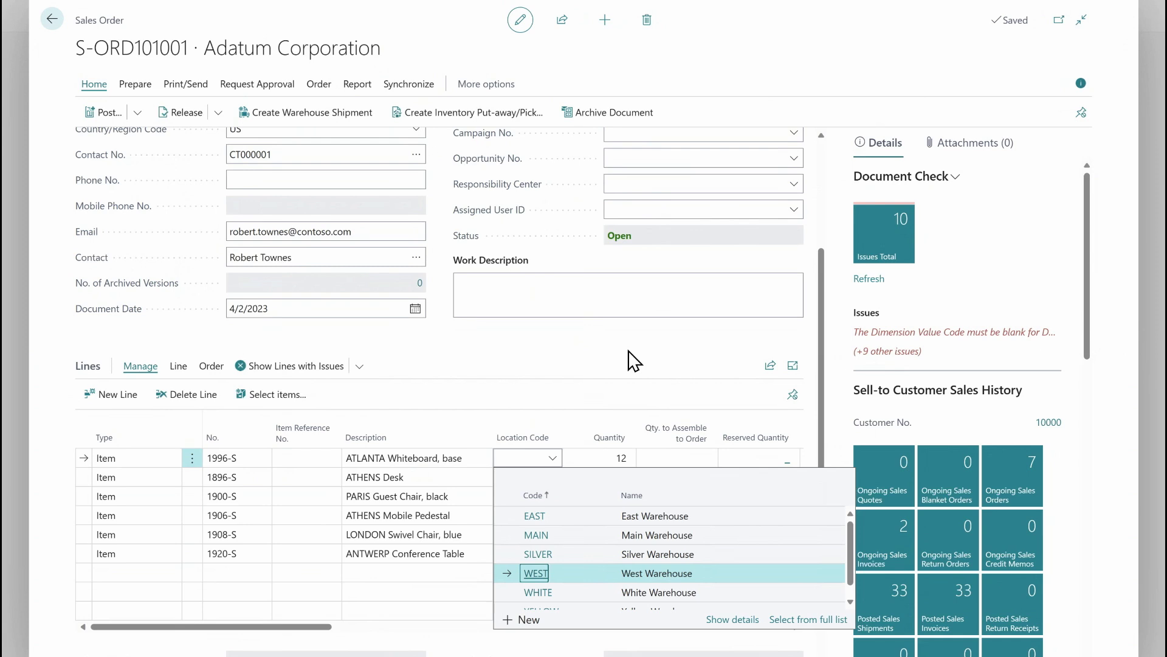
key("alt+Right")
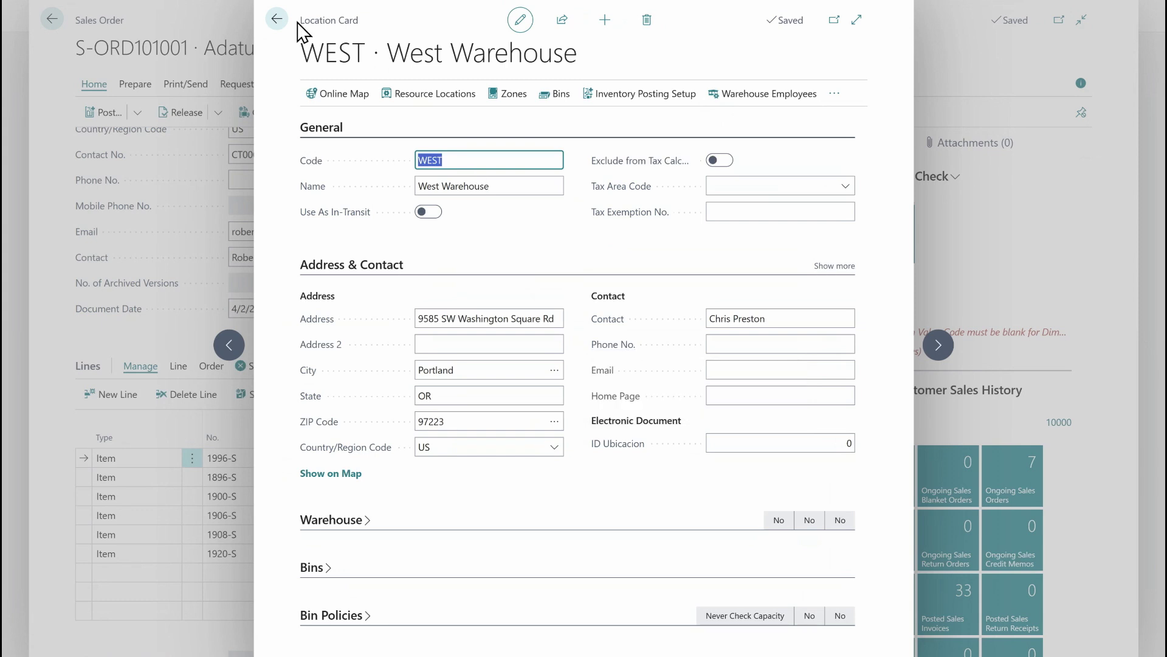
left_click(276, 20)
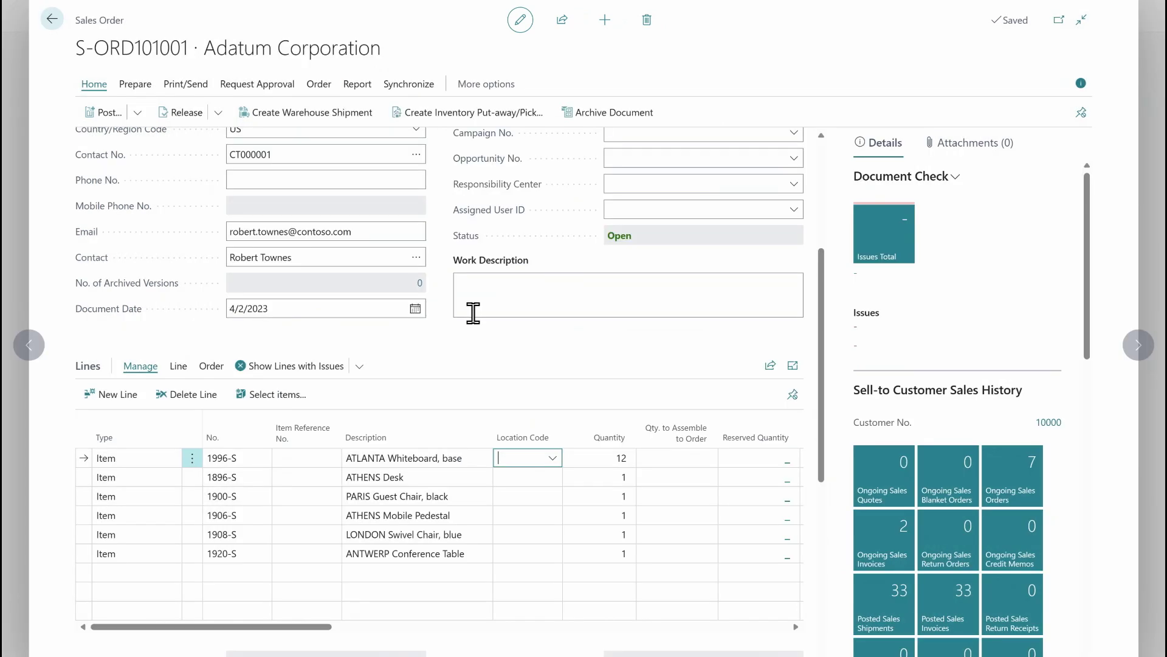
Step: Search company data for Adatum Corporation using the order's Customer Name value, dismiss the search tip, and return to the order
scroll(353, 401, "up", 4)
left_click(342, 210)
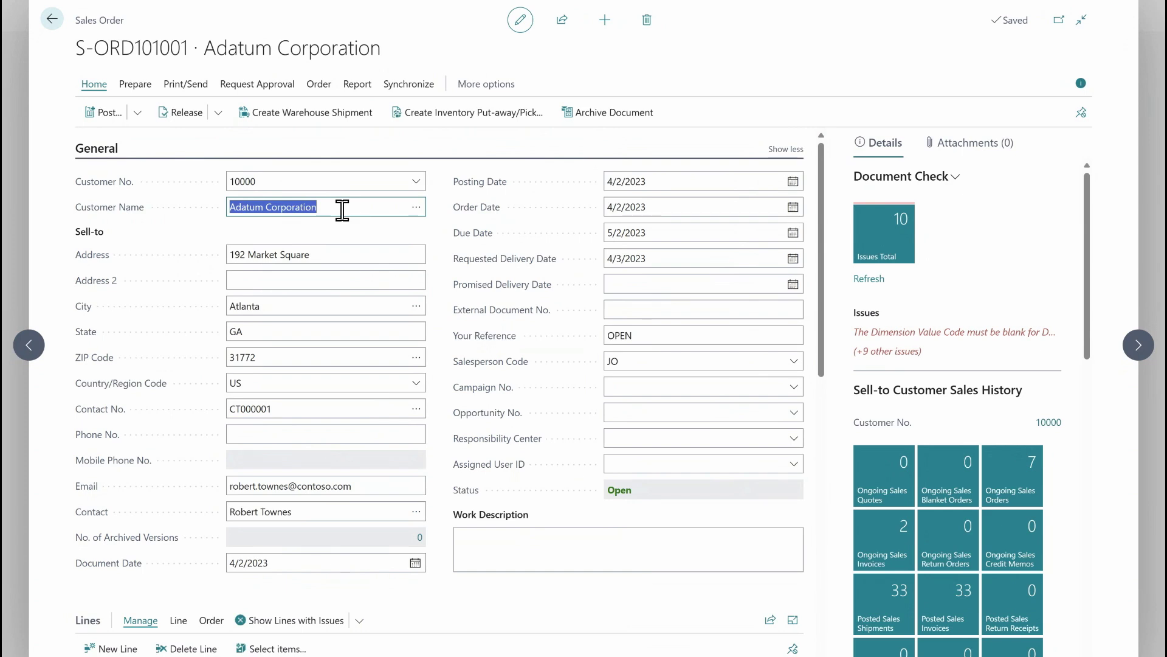
key("alt+q")
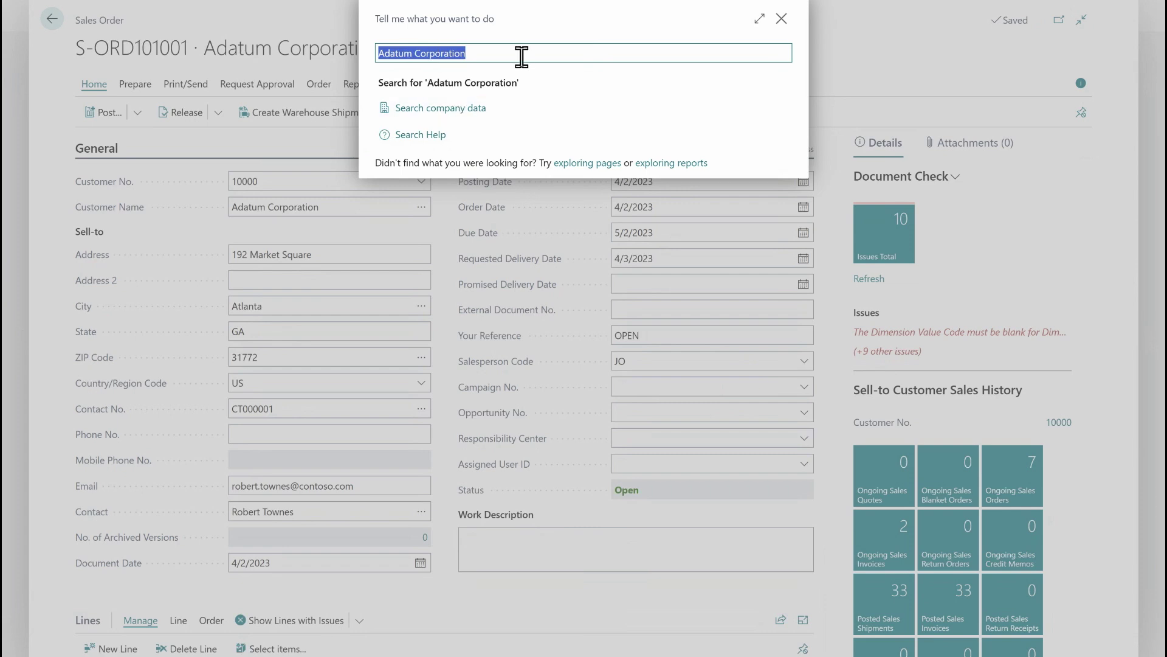
key("Return")
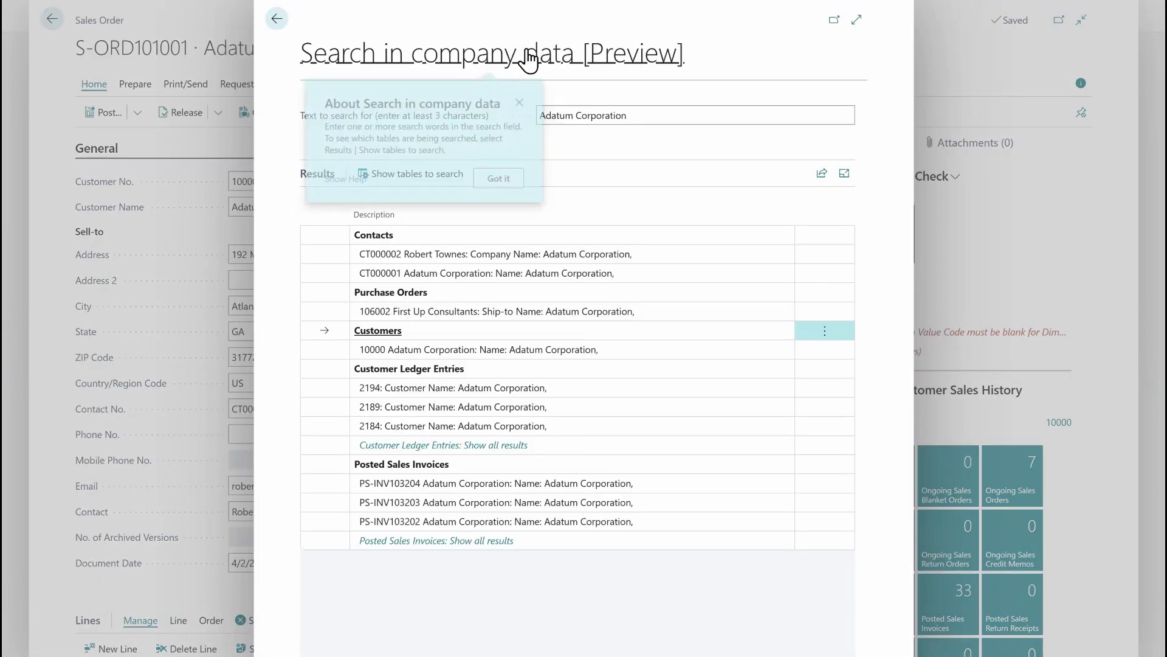
left_click(528, 58)
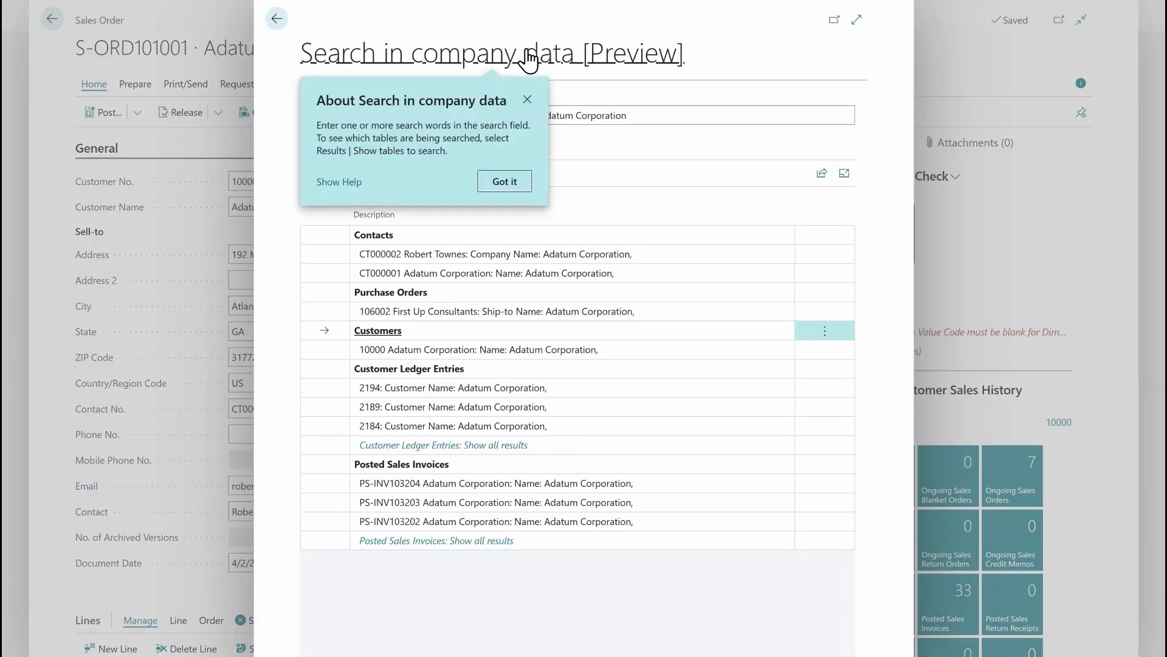
left_click(510, 183)
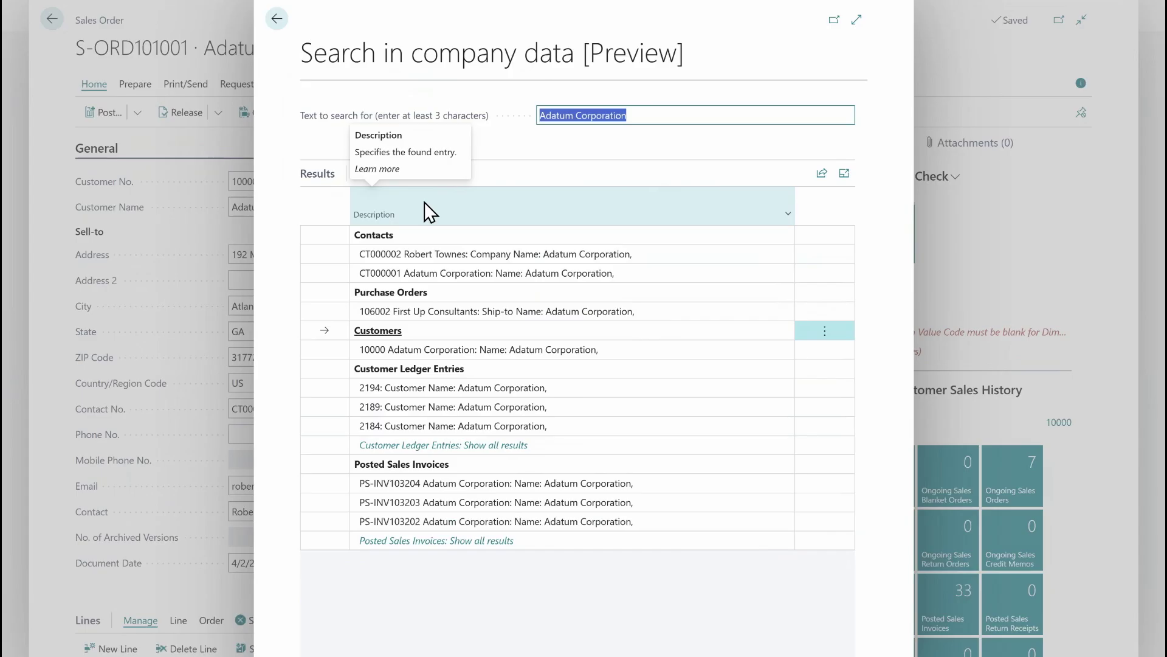
left_click(277, 23)
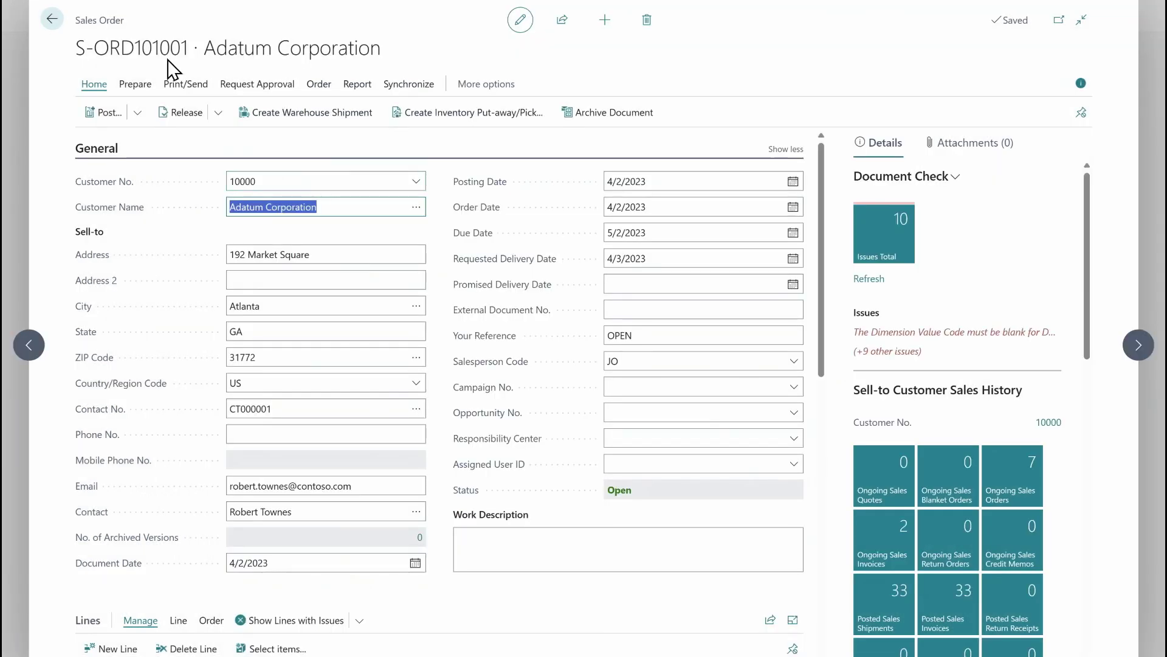
Step: Search company data for the sales order number taken from the page title, and open the matching purchase order line
left_click_drag(191, 50, 78, 50)
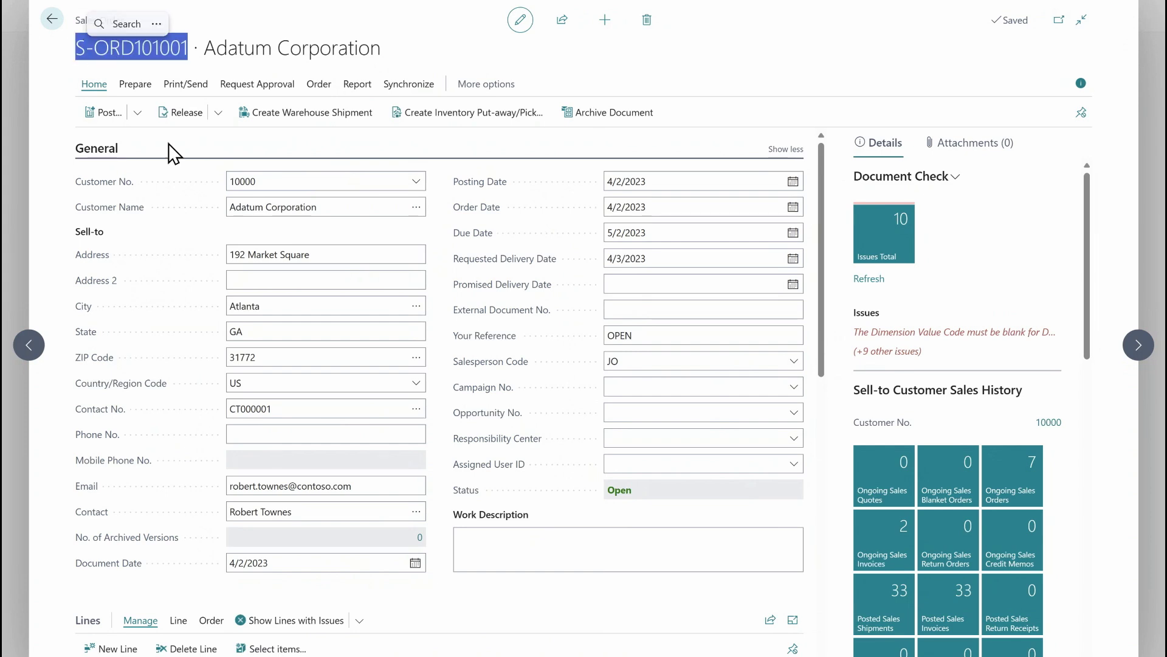
key("alt+q")
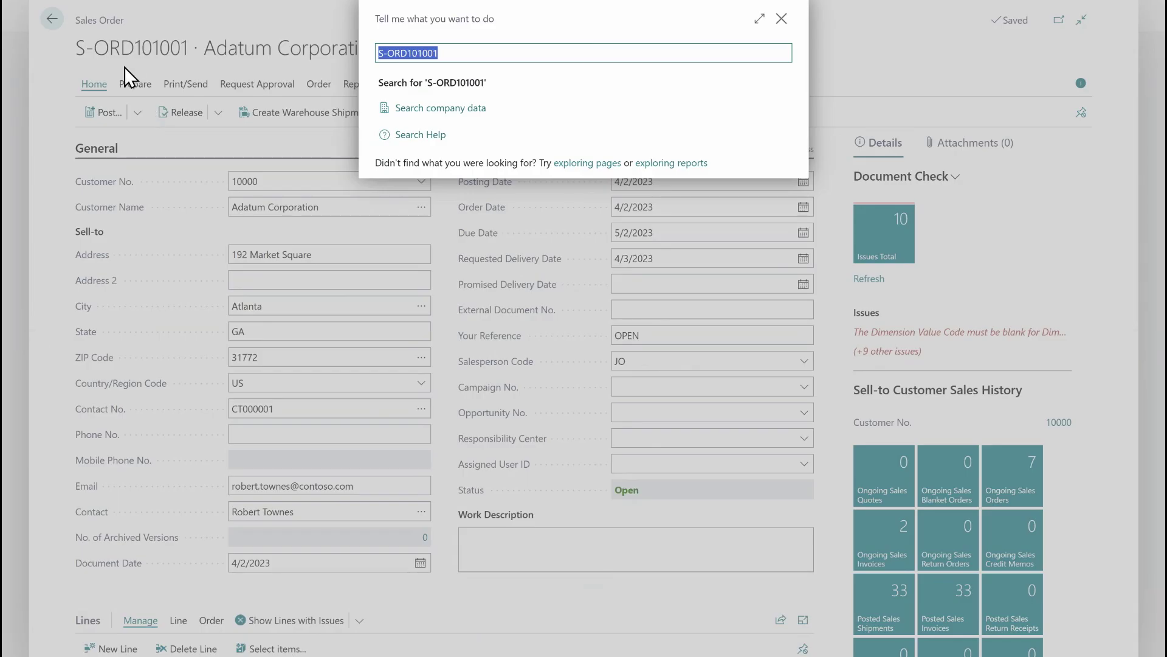
key("Return")
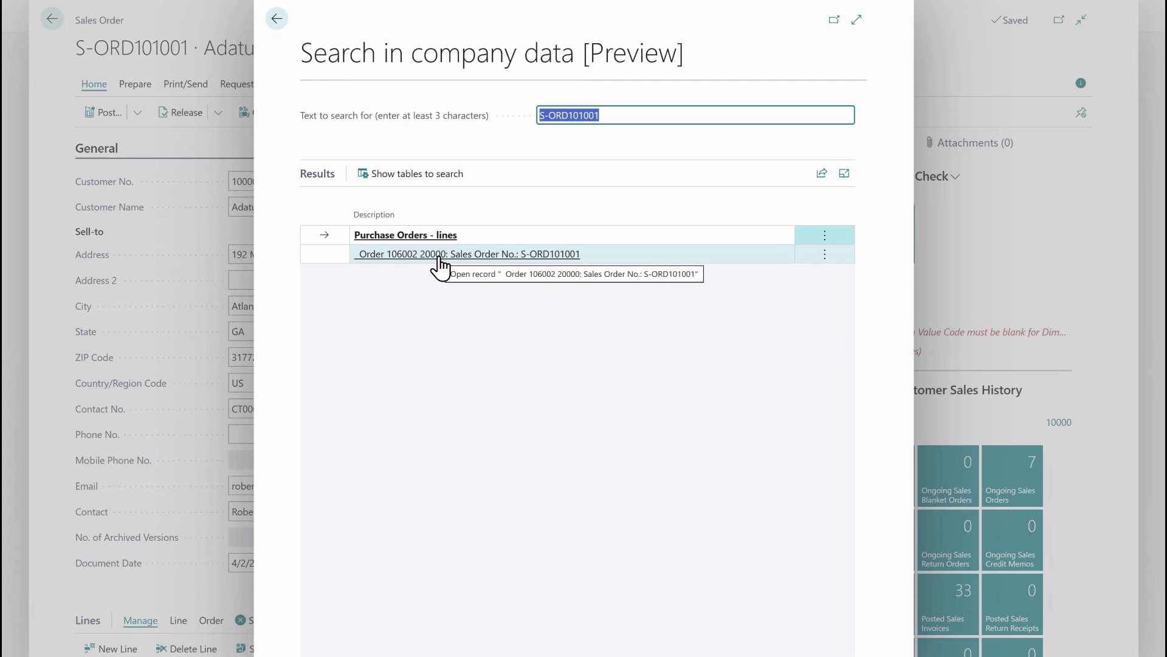
left_click(488, 267)
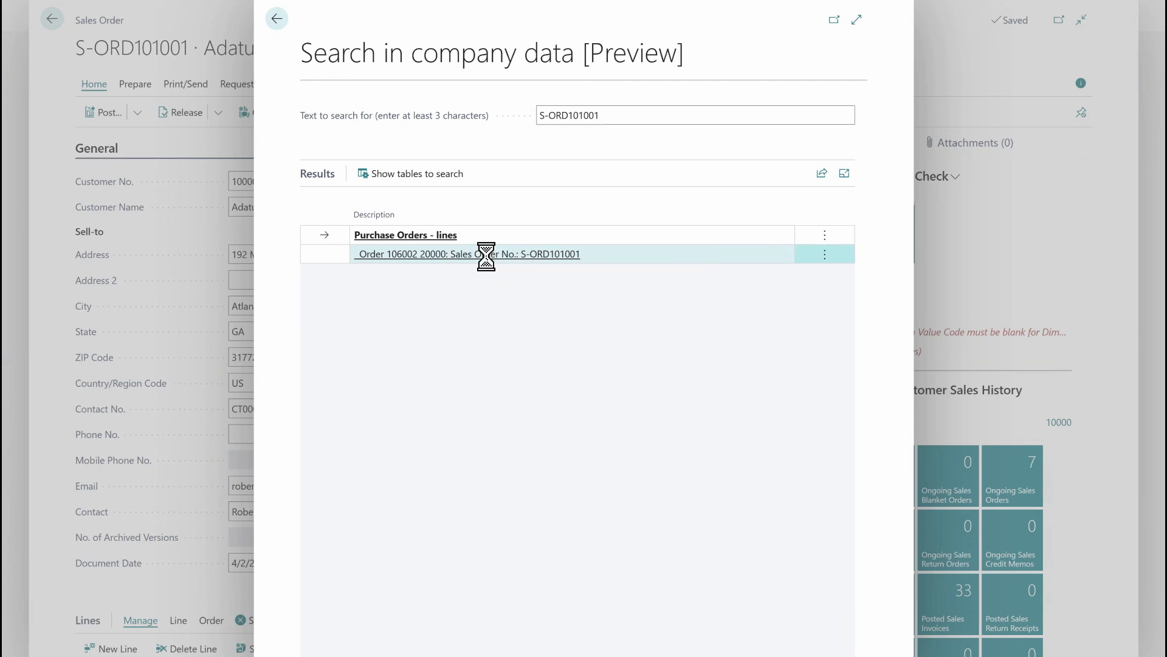
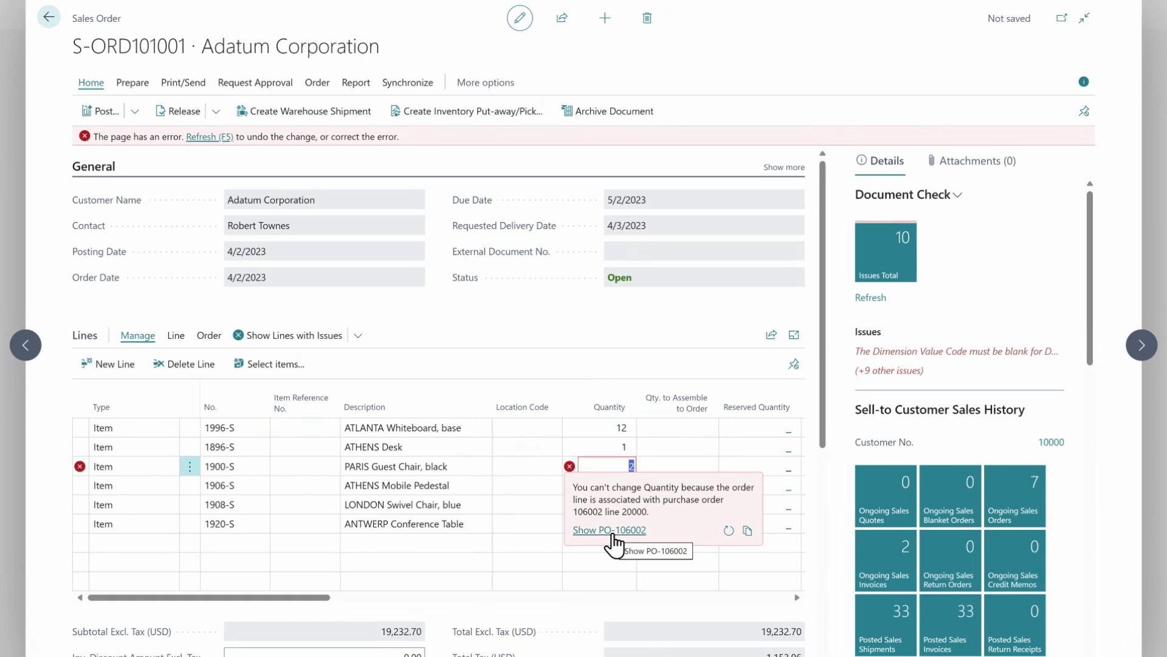
Step: Open the related purchase order from the quantity error on the PARIS Guest Chair, black line
left_click(613, 534)
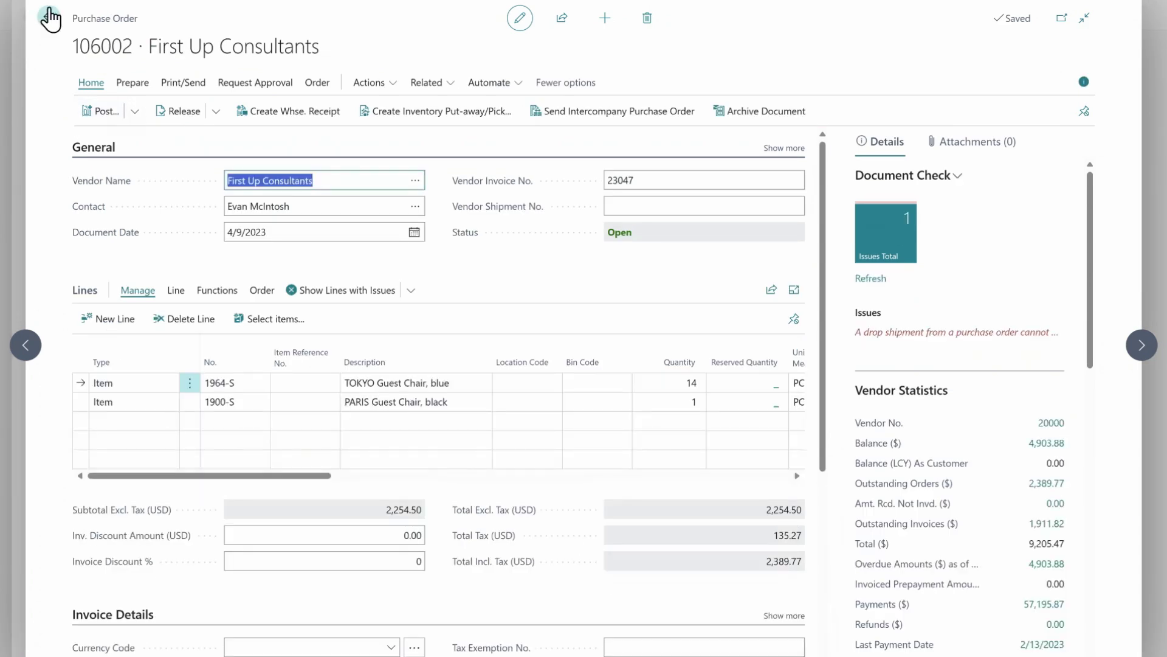
Step: Return to the sales order and undo the invalid quantity change on the PARIS Guest Chair, black line
left_click(49, 18)
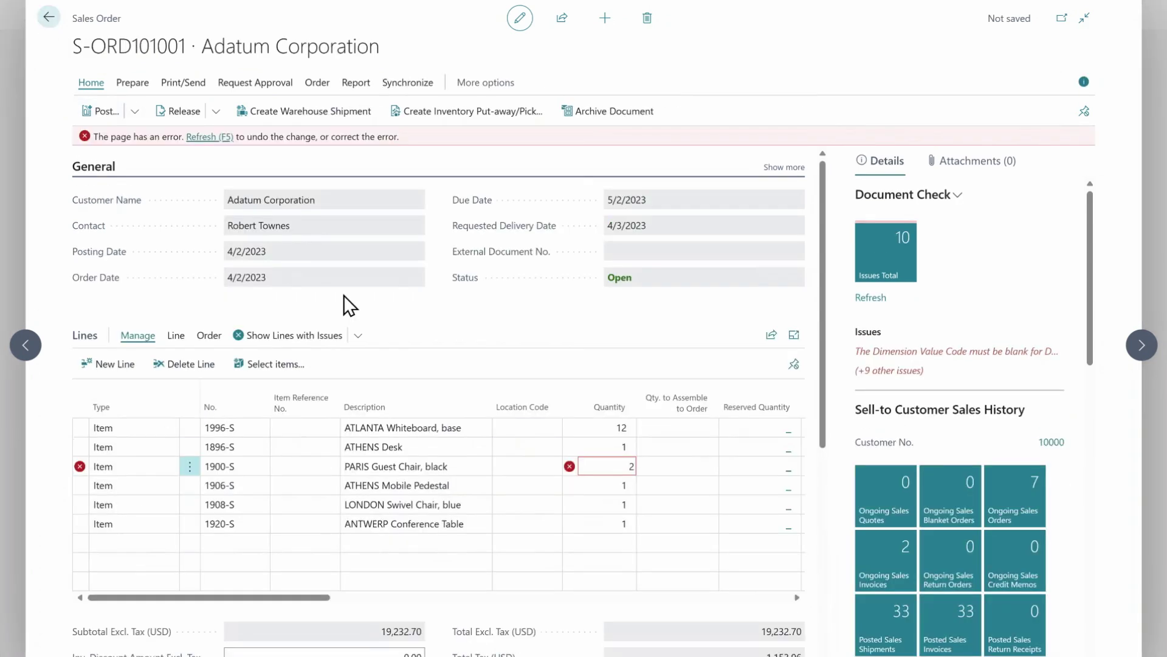
mouse_move(569, 466)
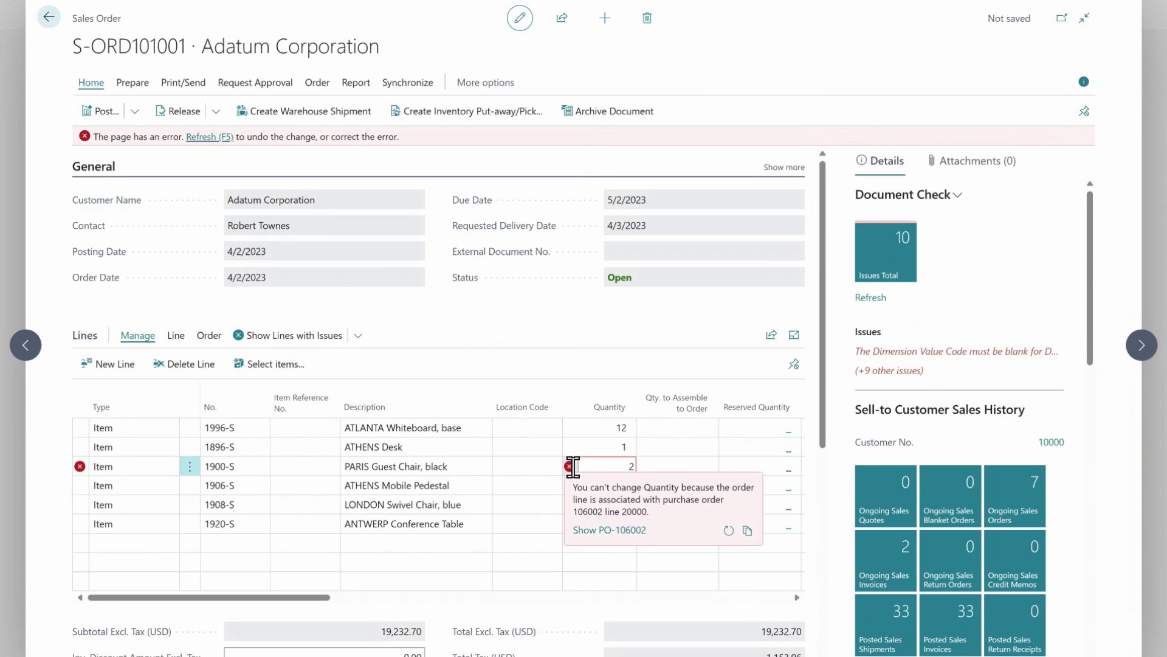
left_click(729, 535)
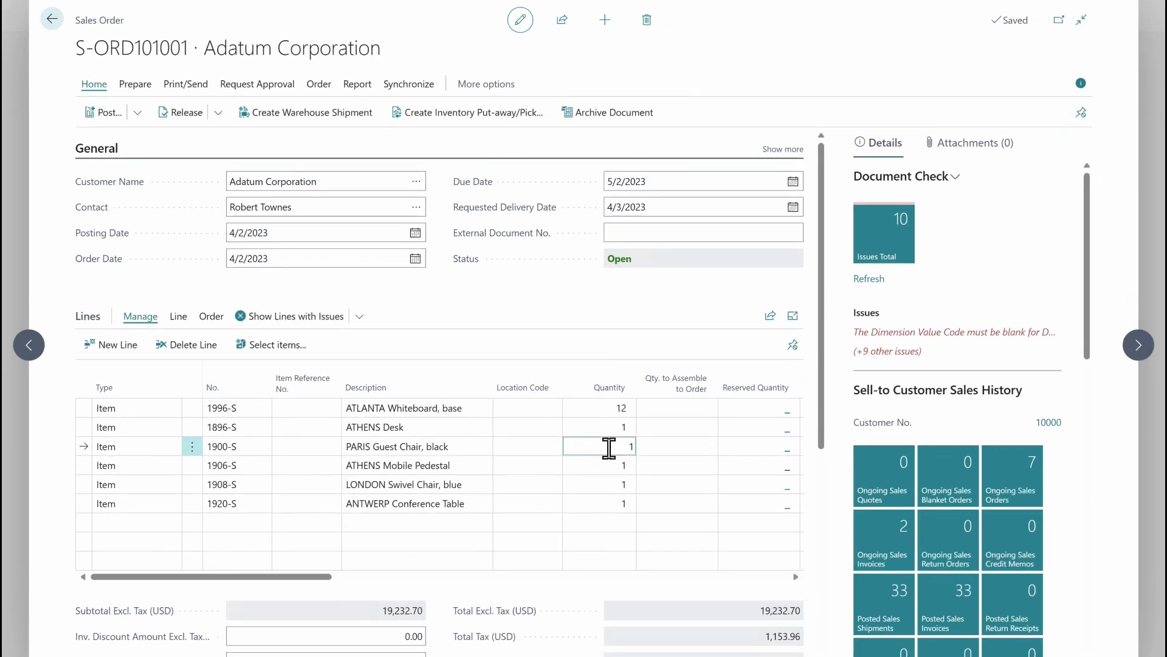
Step: Set Qty. to Ship to 2 on the PARIS Guest Chair, black line, and accept the suggested correction to 1
left_click(795, 577)
left_click(795, 576)
left_click(795, 576)
left_click(796, 577)
left_click(795, 577)
left_click(795, 577)
left_click(796, 576)
left_click(796, 576)
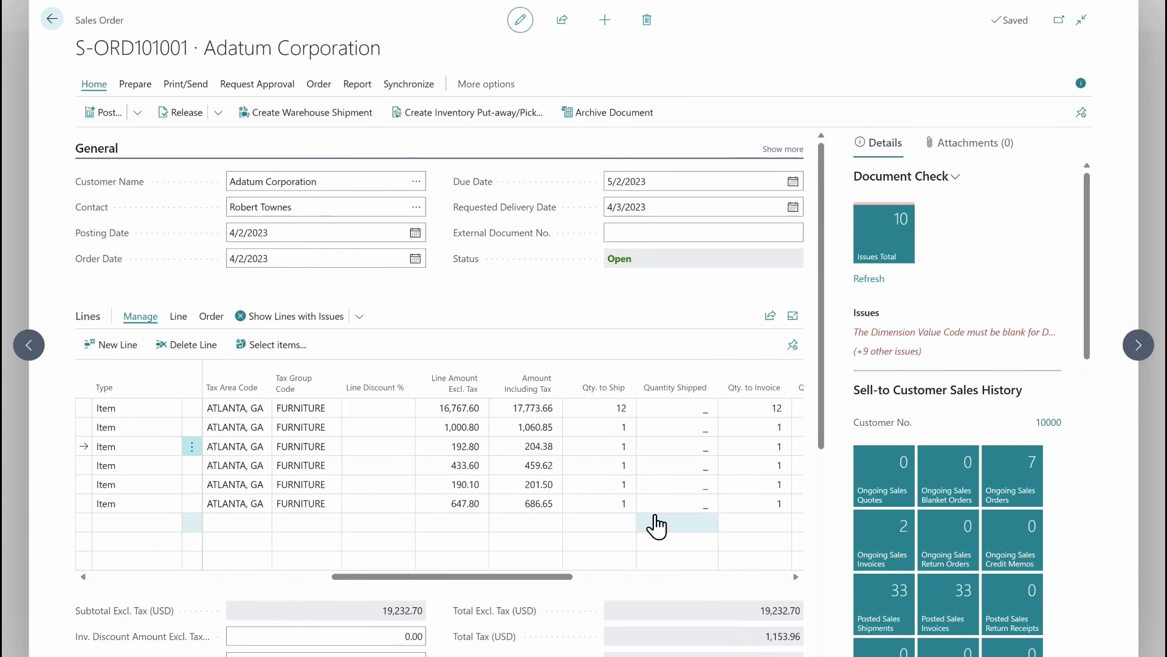
left_click(616, 446)
type("2")
key("Tab")
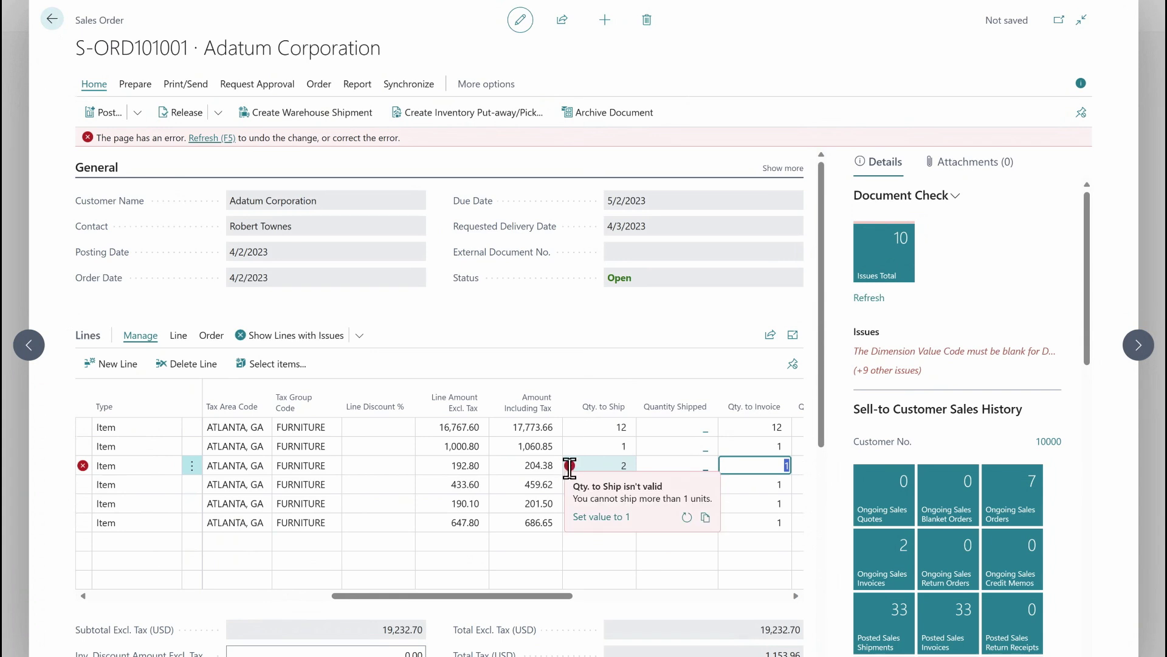
left_click(588, 517)
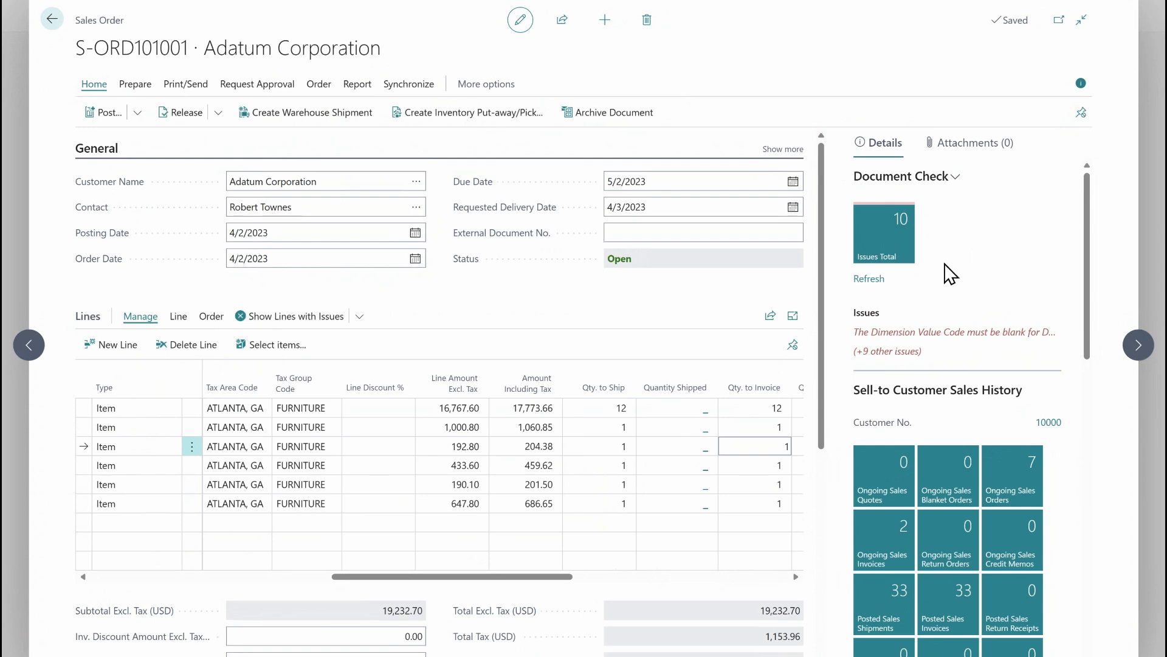
Step: Open the order's Document Check issues and view the full message of the first CUSTOMERGROUP dimension error
left_click(875, 240)
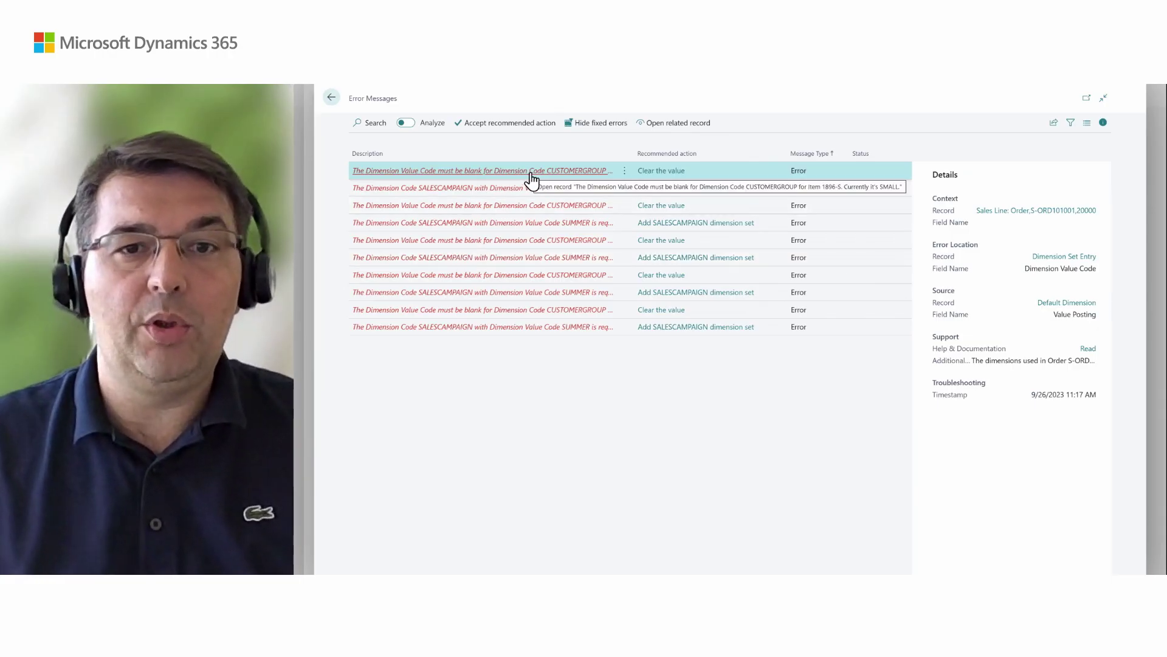
left_click(531, 175)
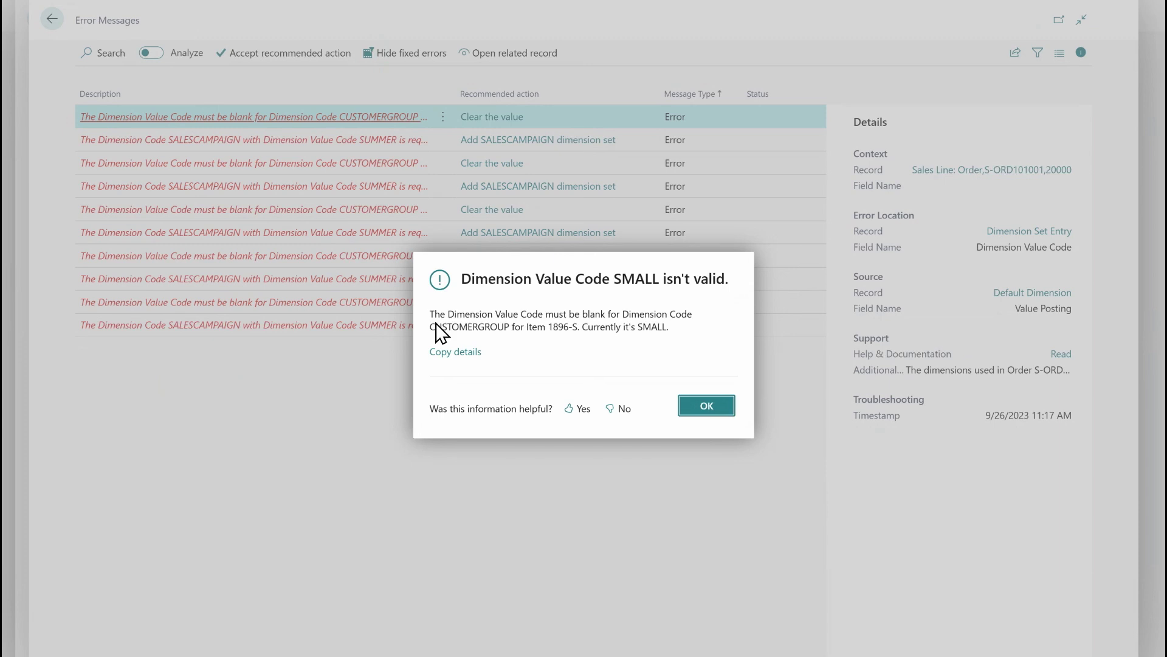
left_click(707, 409)
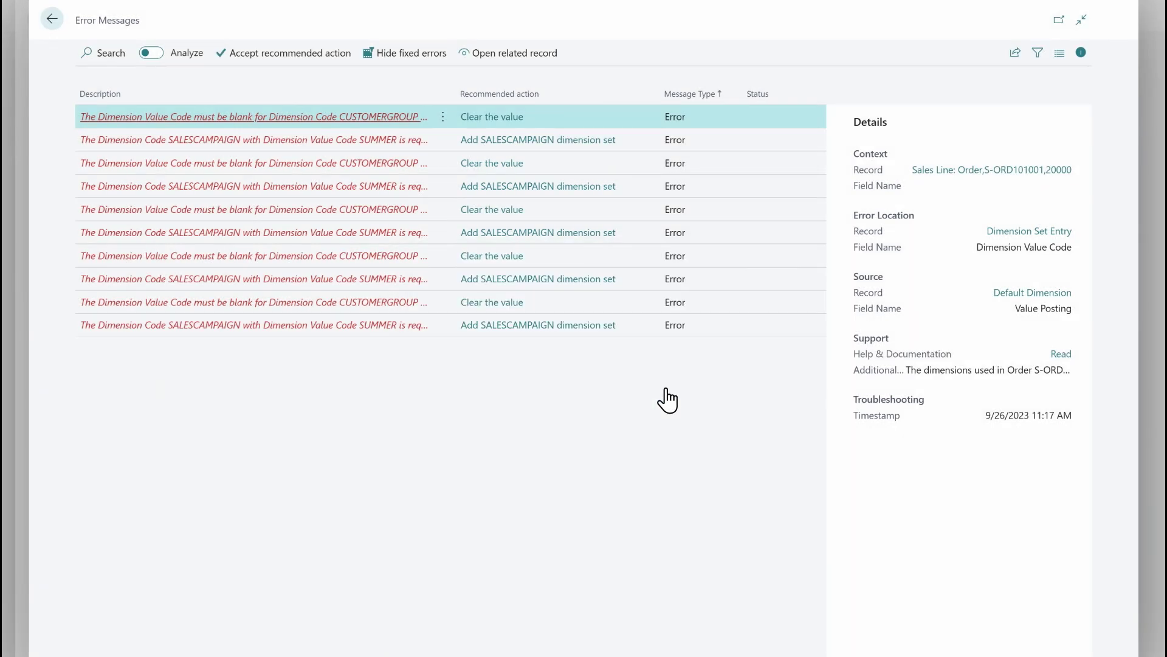
Step: Accept the recommended action for the first error to clear the CUSTOMERGROUP dimension value for item 1896-S
left_click(505, 124)
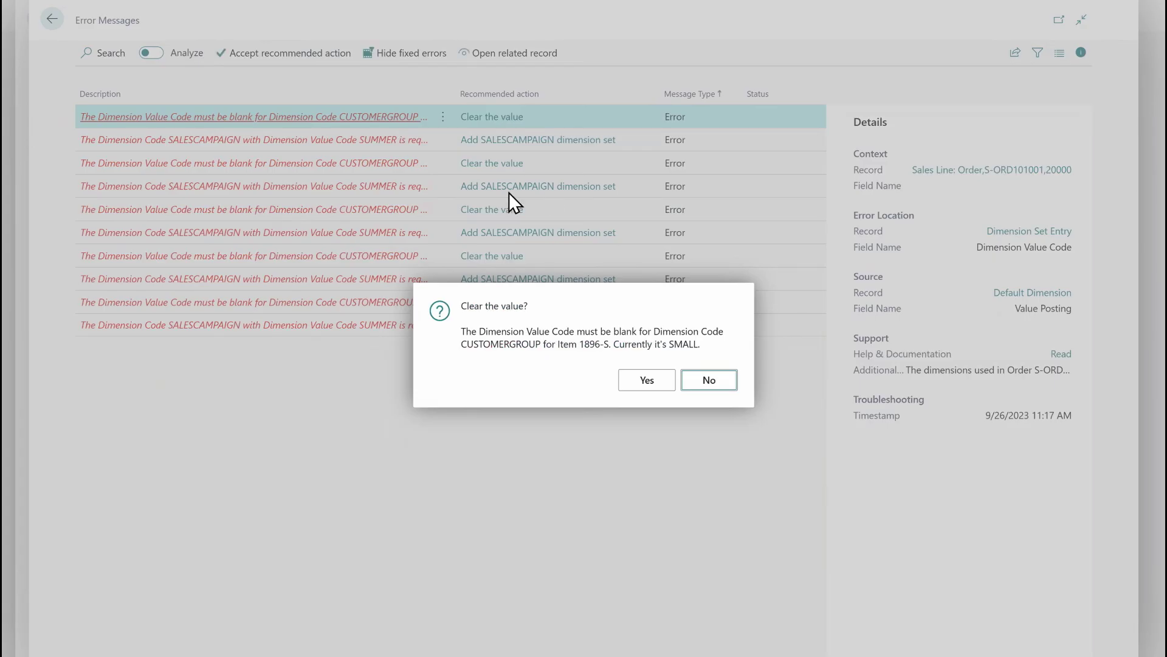
left_click(648, 382)
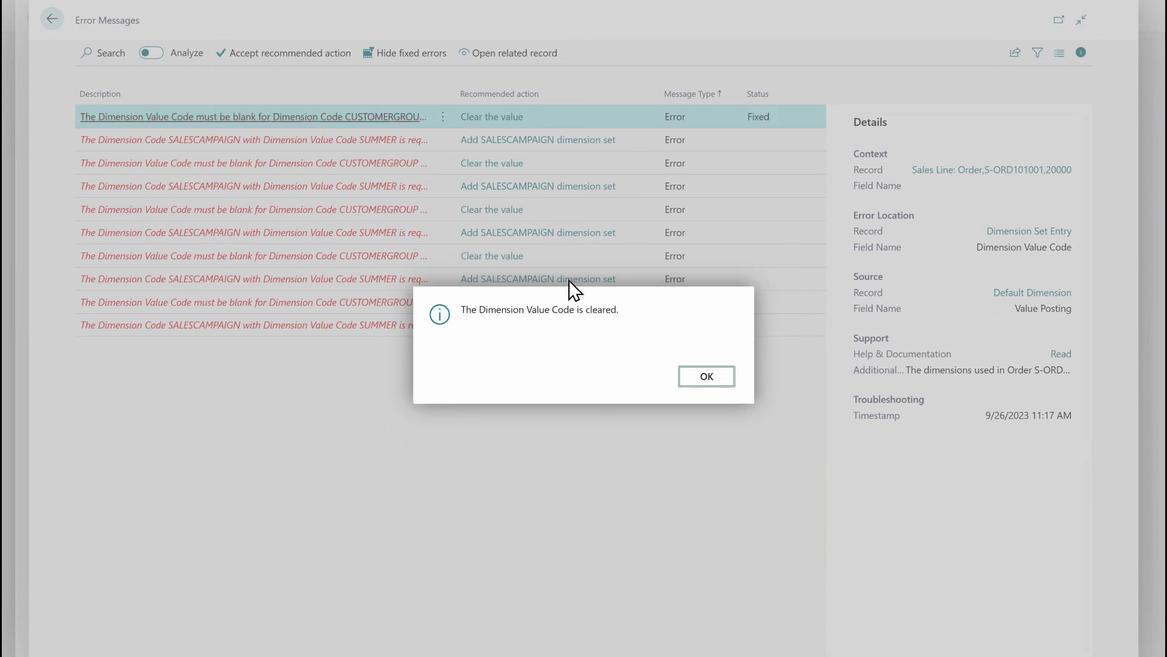
left_click(700, 377)
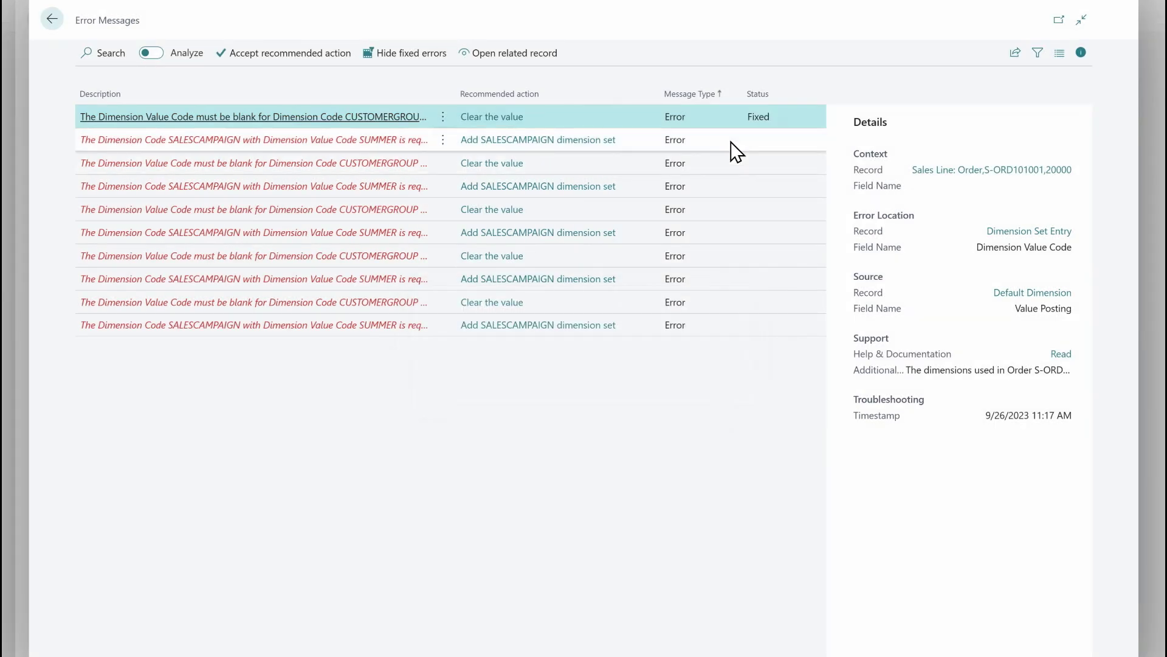
Step: Examine the dimension set entries and the default dimensions of item 1896-S behind the first SALESCAMPAIGN error
left_click(725, 144)
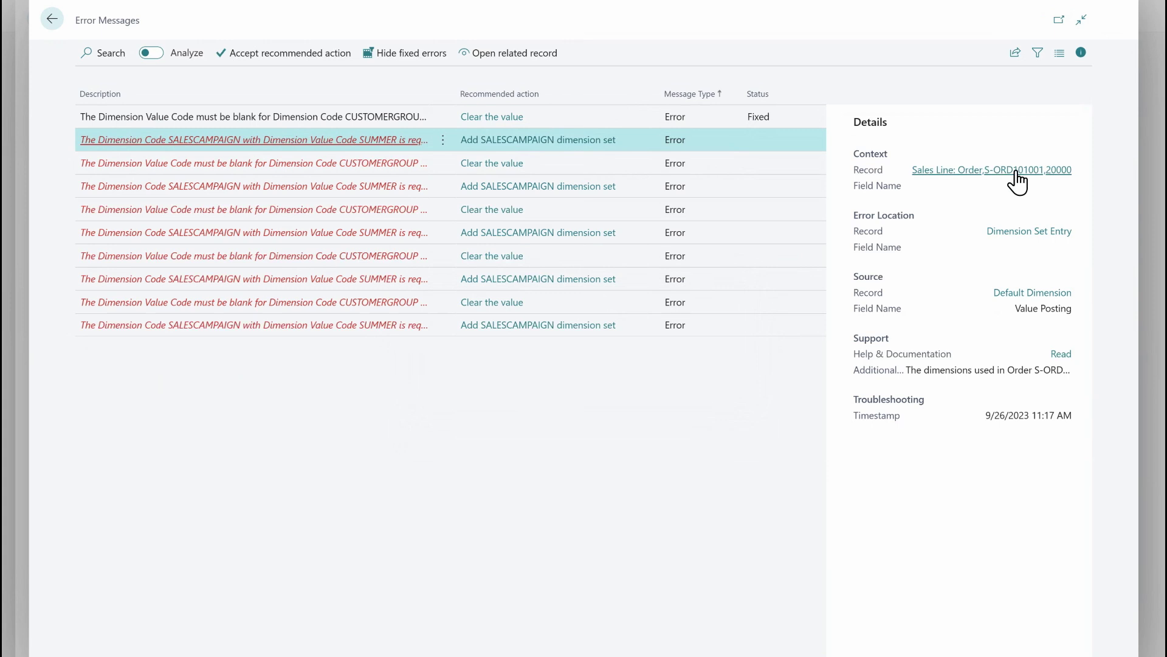
left_click(1024, 232)
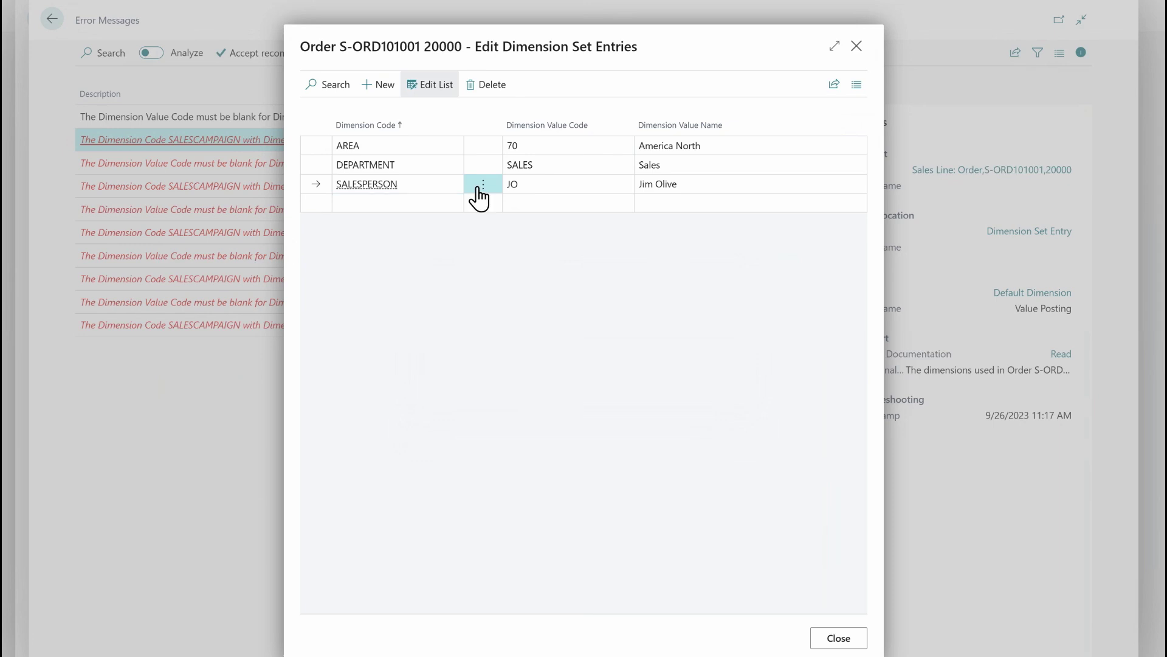
left_click(856, 46)
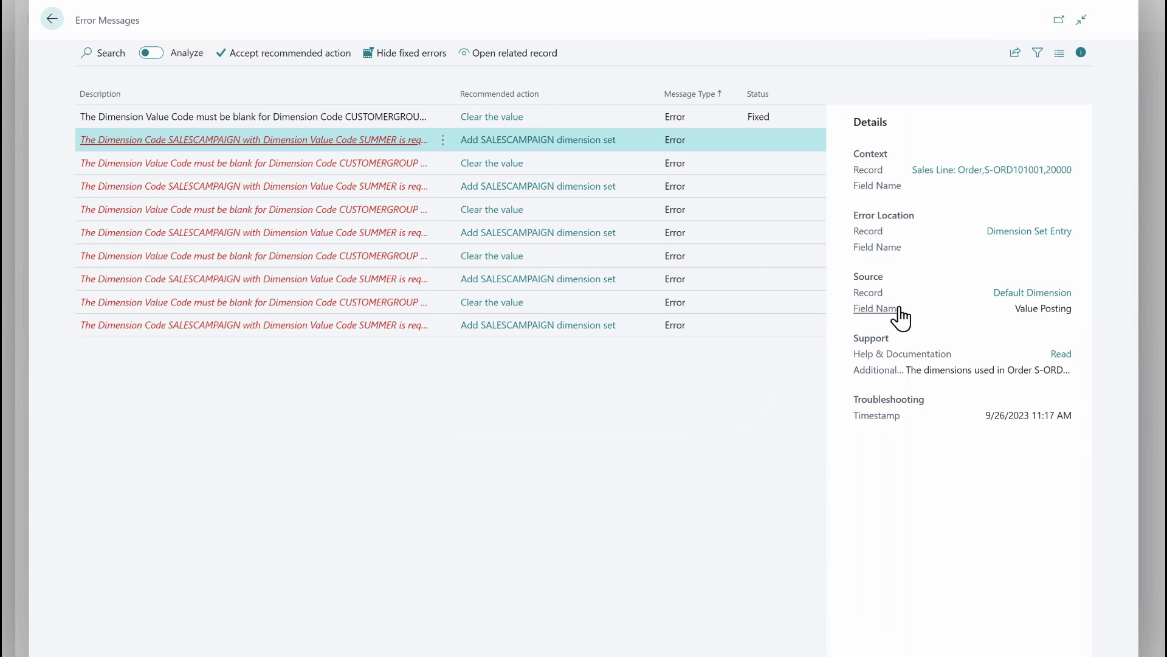
left_click(1049, 295)
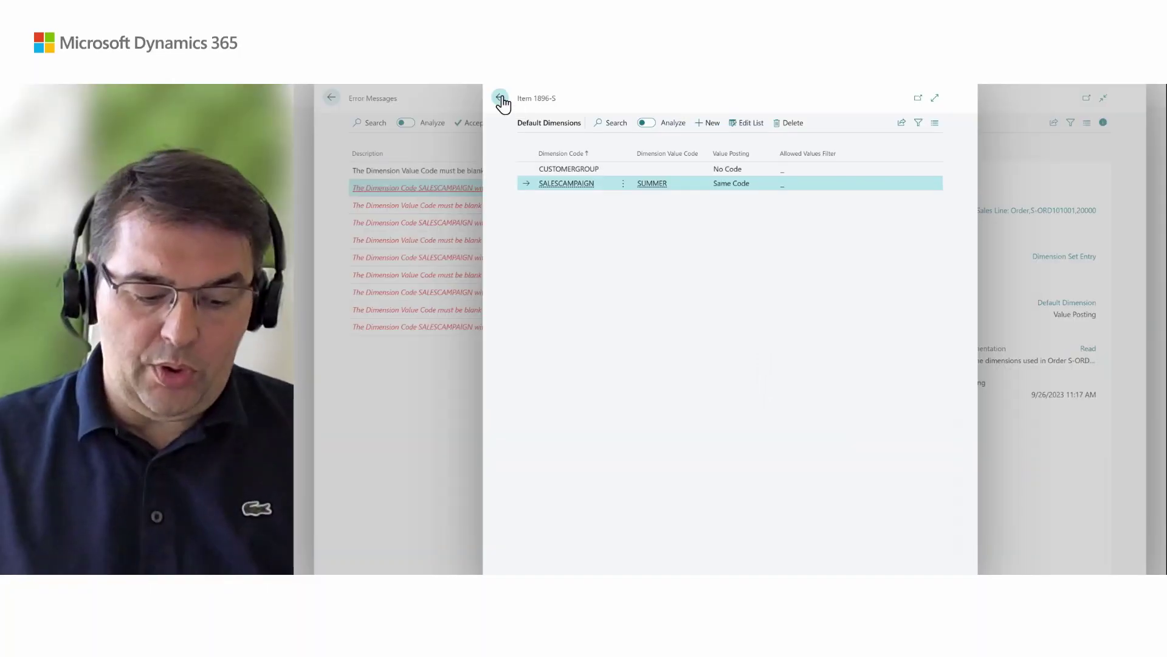
left_click(277, 21)
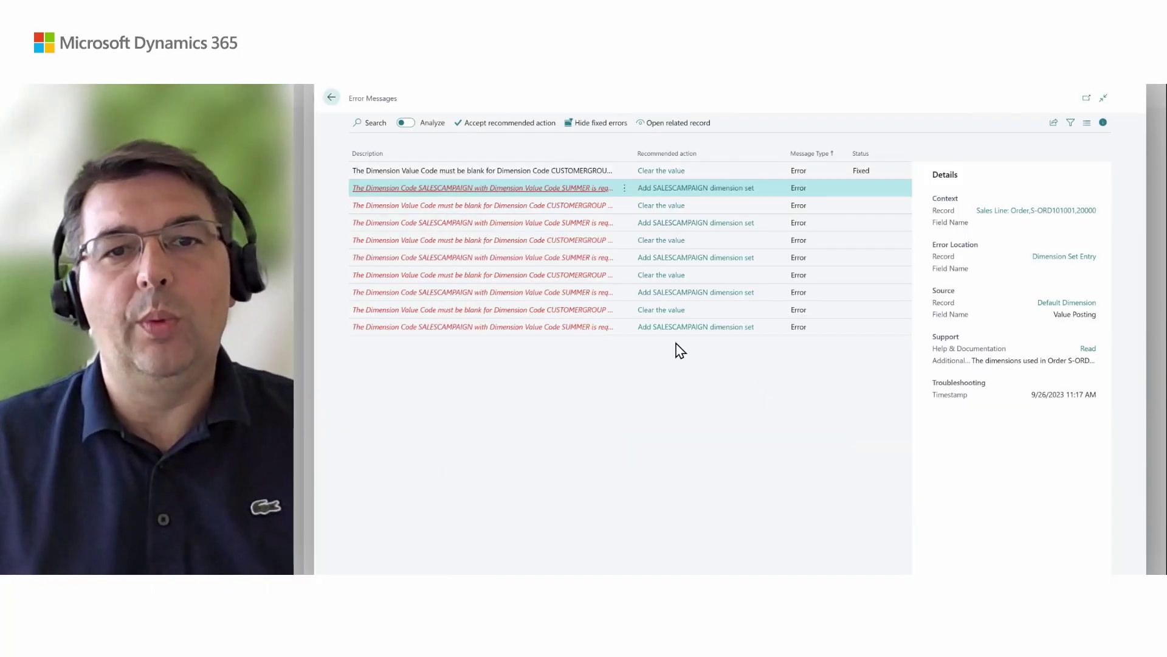
Step: Apply the recommended actions to all remaining unfixed dimension errors at once, and return to the sales order
left_click(839, 332, "shift")
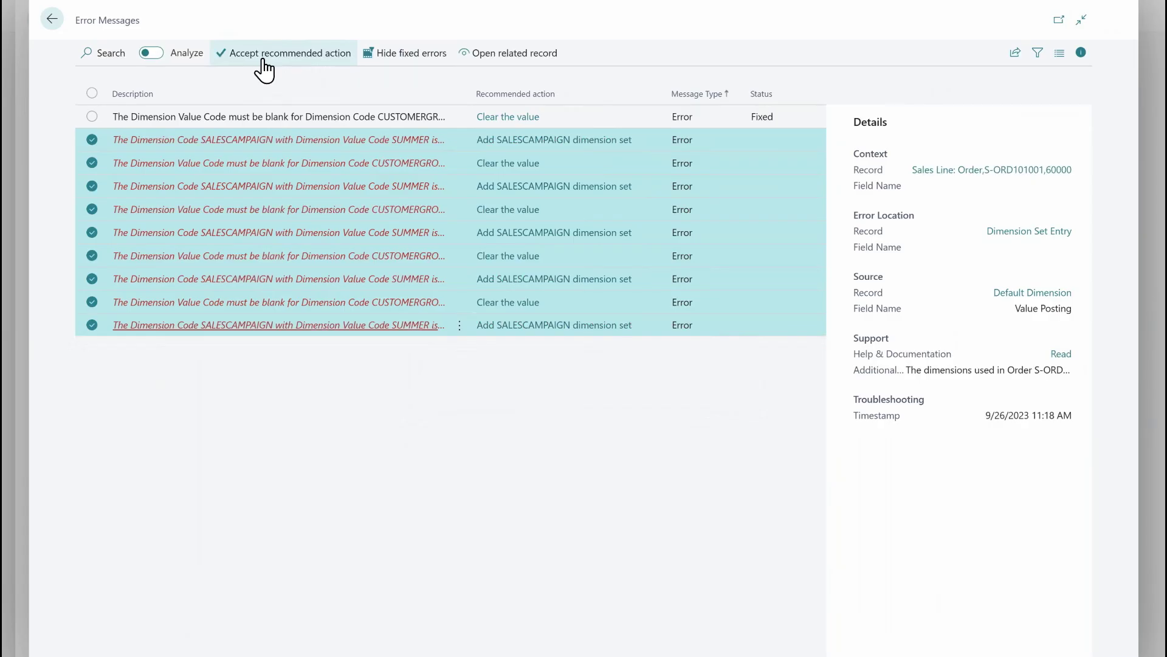
left_click(490, 124)
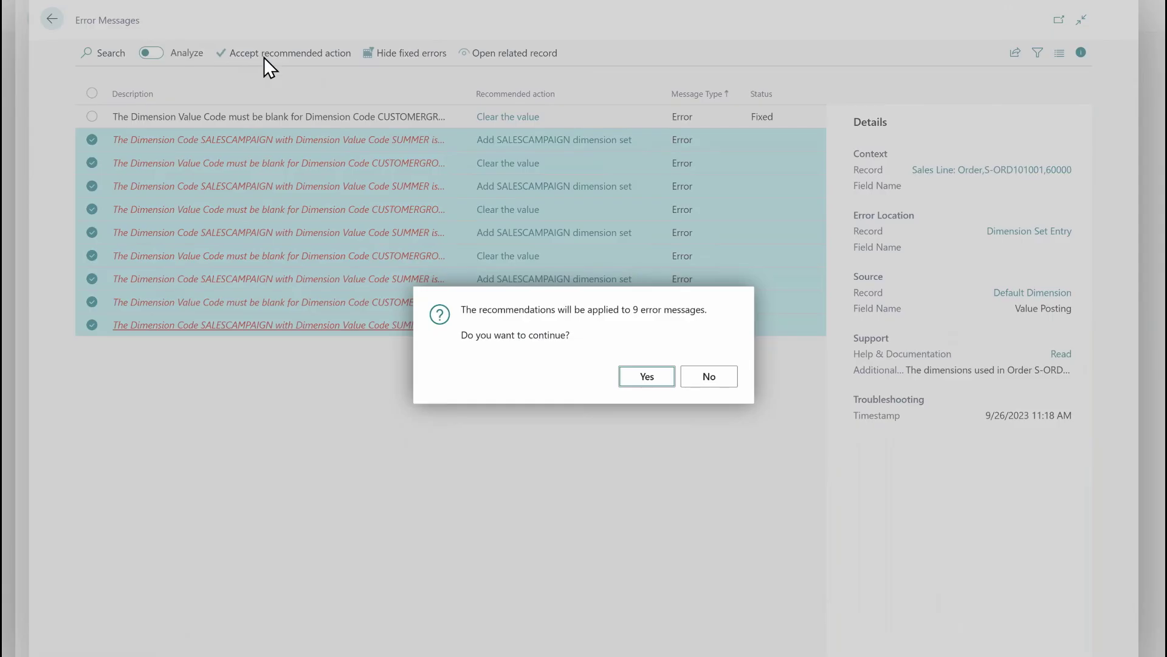
left_click(649, 378)
left_click(722, 381)
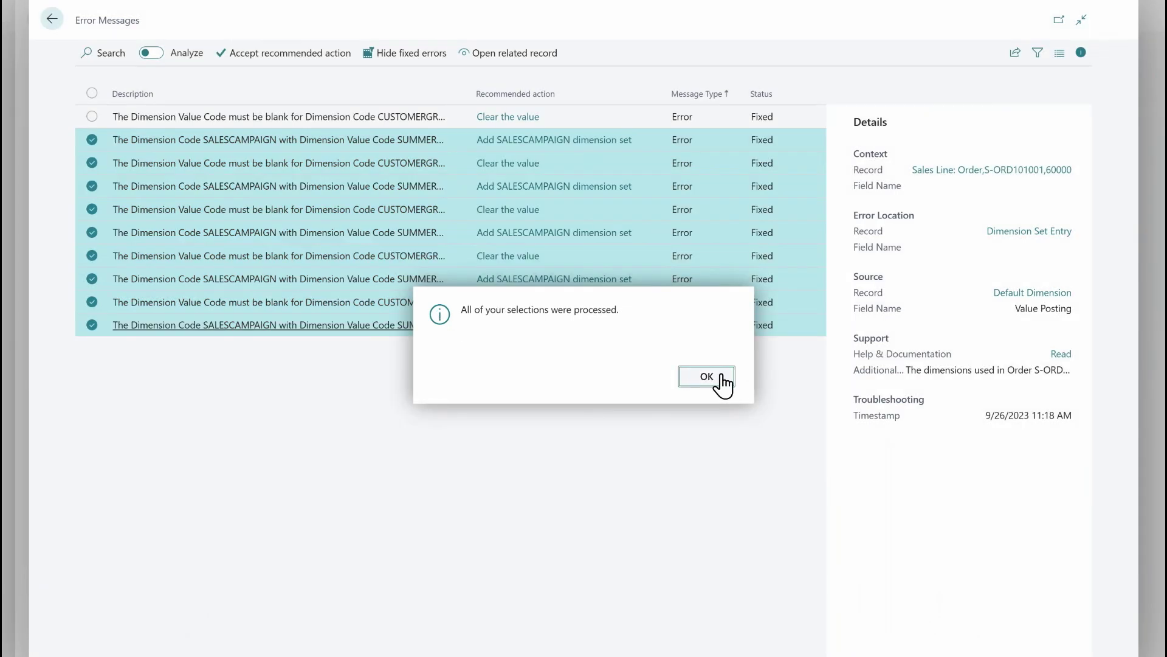
left_click(52, 18)
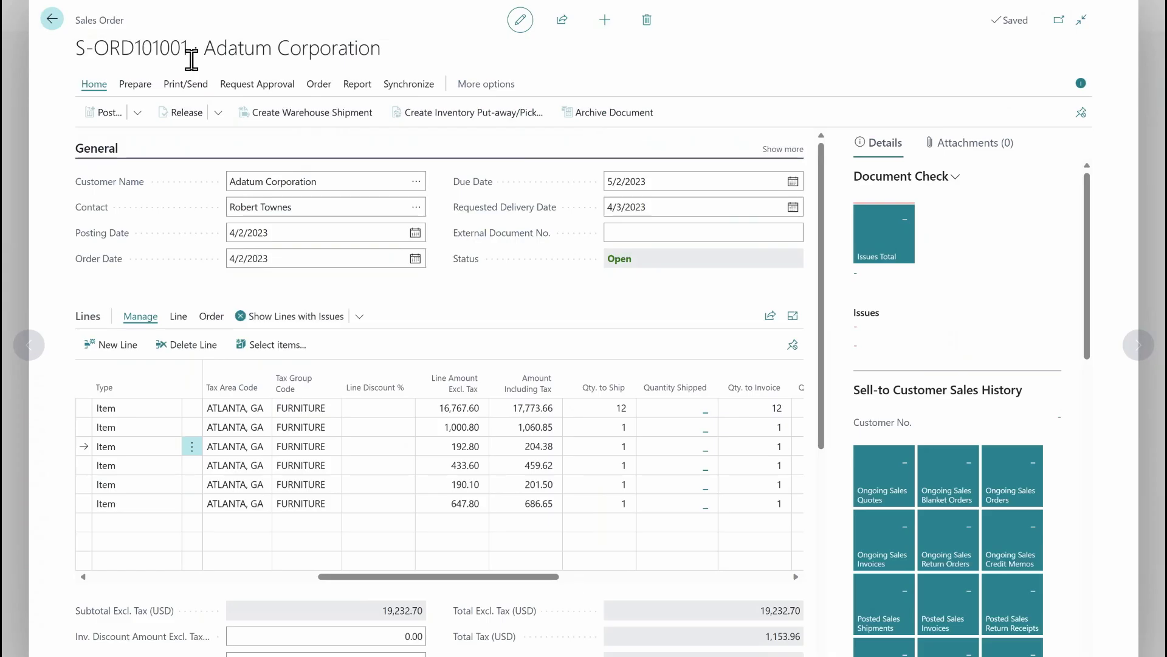